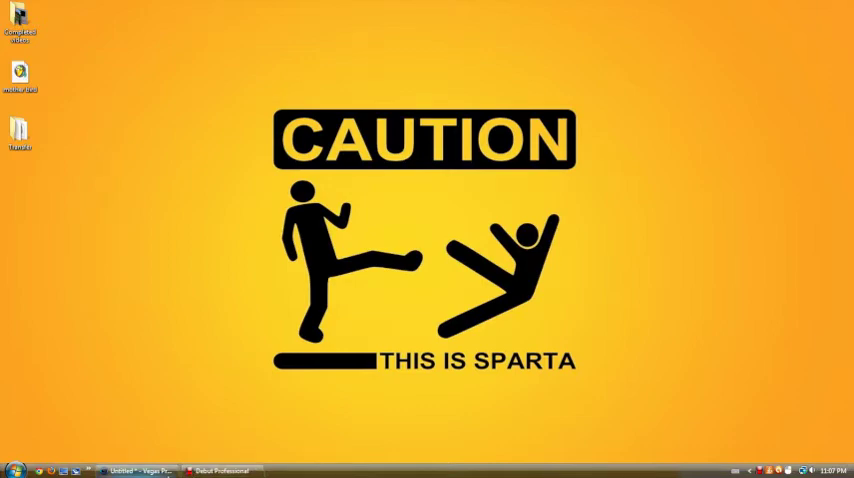
Restore Vegas to full screen, return the cursor to 00:00:00.00 and zoom the timeline.
{"action": "left_click", "coordinate": [140, 470]}
{"action": "left_click", "coordinate": [128, 280]}
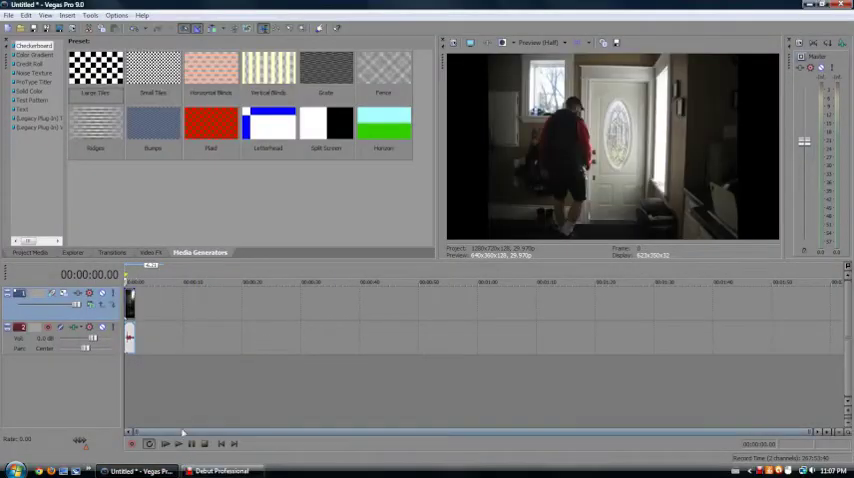
{"action": "key", "text": "Up"}
Open and close the clip's Event Pan/Crop settings.
{"action": "left_click", "coordinate": [140, 300]}
{"action": "right_click", "coordinate": [320, 230]}
{"action": "left_click", "coordinate": [345, 290]}
{"action": "left_click", "coordinate": [457, 110]}
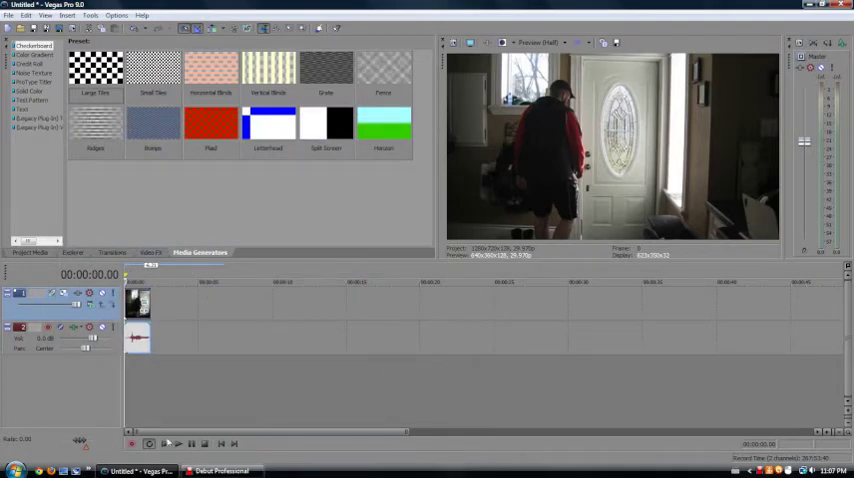
Play the door clip from the start, replaying it twice.
{"action": "key", "text": "space"}
{"action": "key", "text": "space"}
{"action": "key", "text": "space"}
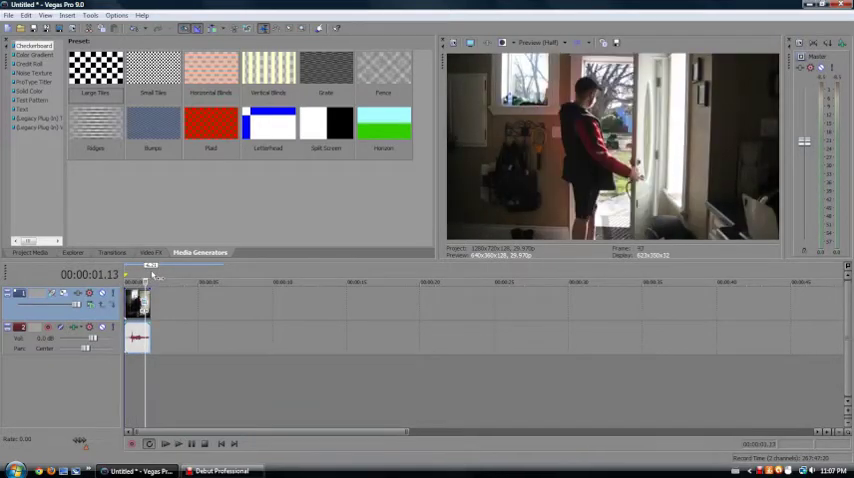
{"action": "key", "text": "space"}
{"action": "key", "text": "space"}
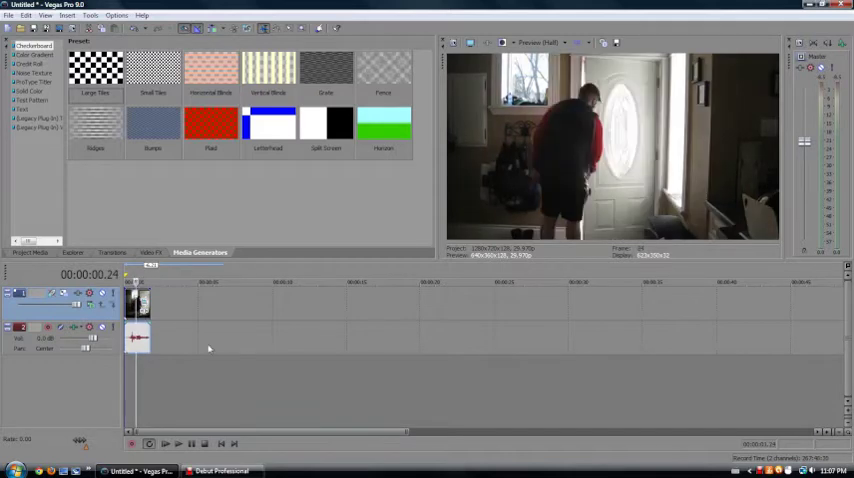
{"action": "left_click", "coordinate": [165, 443]}
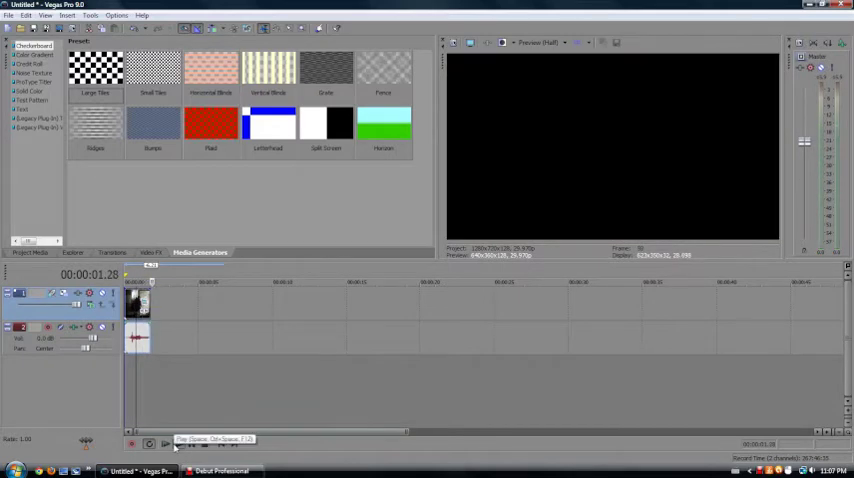
Stop playback and delete the audio track.
{"action": "key", "text": "space"}
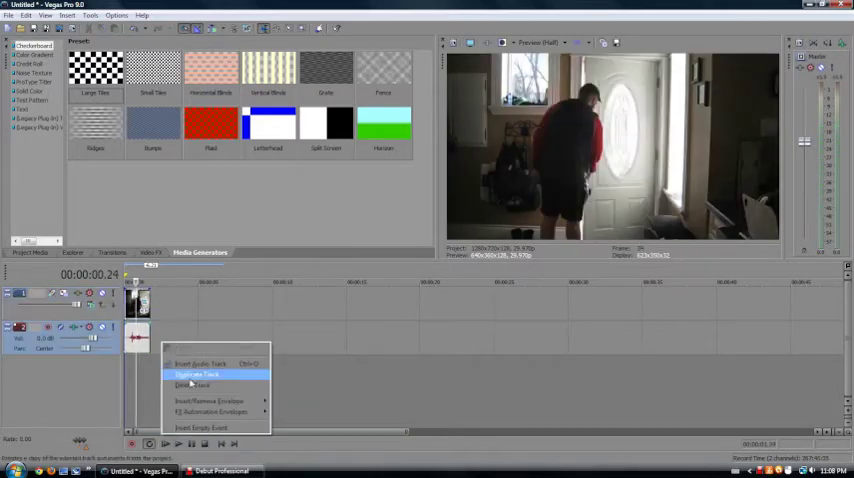
{"action": "left_click", "coordinate": [198, 383]}
{"action": "left_click", "coordinate": [128, 282]}
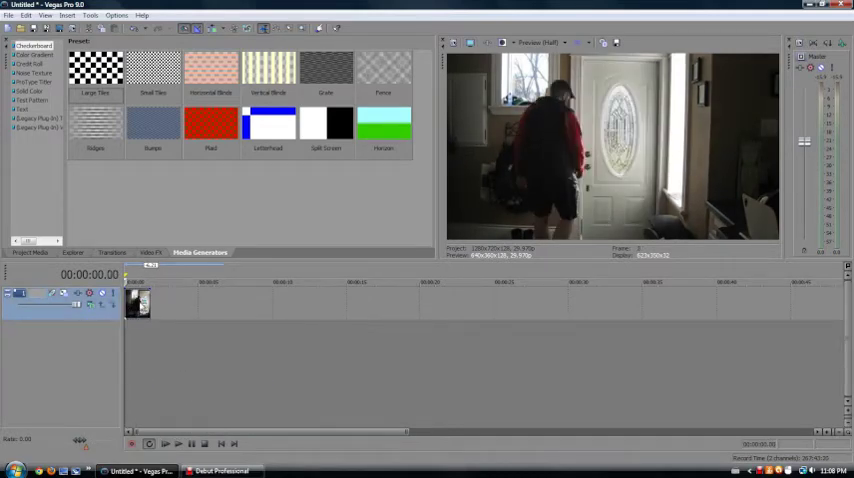
Duplicate the video track and return the playhead to the clip's start.
{"action": "left_click", "coordinate": [170, 310]}
{"action": "right_click", "coordinate": [170, 310]}
{"action": "left_click", "coordinate": [186, 341]}
{"action": "left_click", "coordinate": [130, 282]}
{"action": "left_click", "coordinate": [126, 282]}
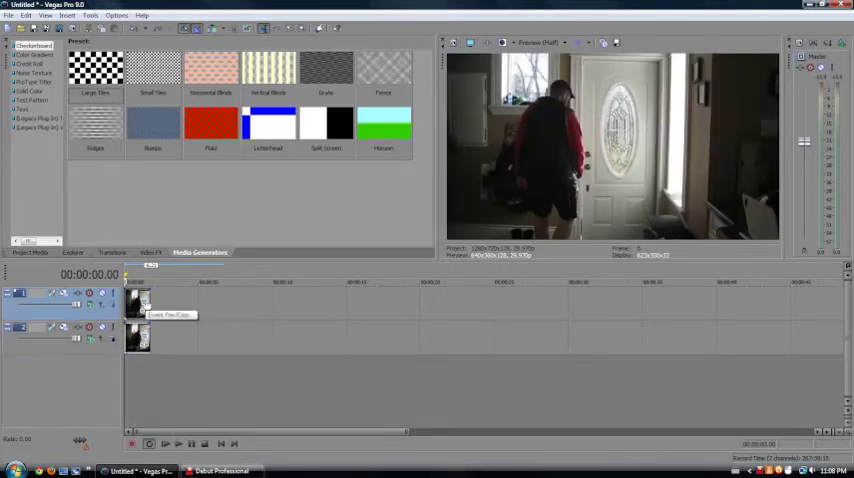
Open Event Pan/Crop on the top clip, enable Mask and scrub forward a few frames.
{"action": "left_click", "coordinate": [143, 305]}
{"action": "left_click", "coordinate": [63, 352]}
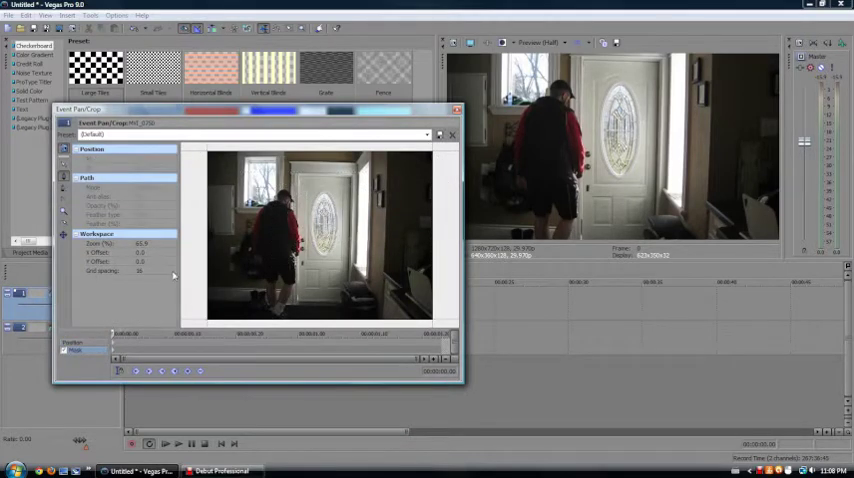
{"action": "scroll", "coordinate": [300, 235], "scroll_direction": "up", "scroll_amount": 1}
{"action": "scroll", "coordinate": [300, 235], "scroll_direction": "up", "scroll_amount": 2}
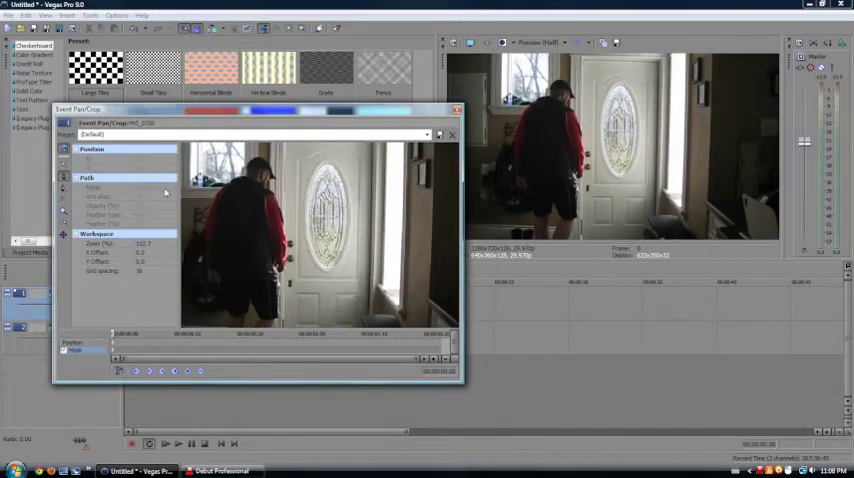
{"action": "scroll", "coordinate": [301, 264], "scroll_direction": "up", "scroll_amount": 1}
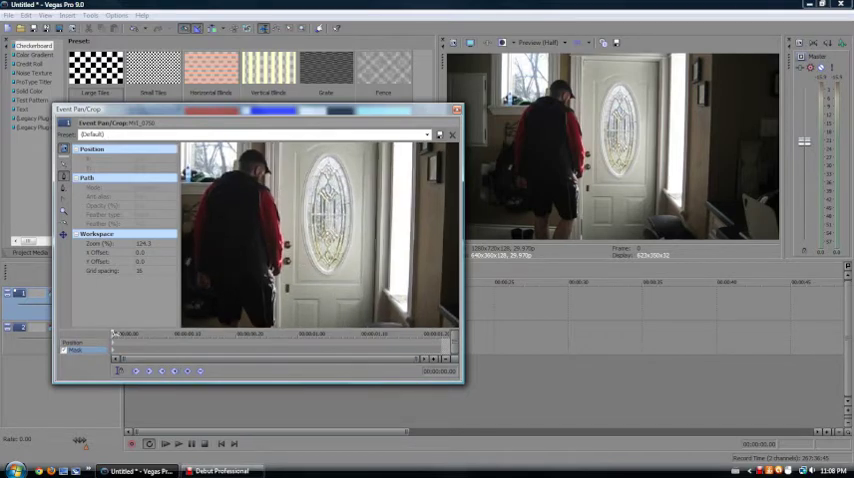
{"action": "left_click_drag", "start_coordinate": [113, 343], "coordinate": [217, 333]}
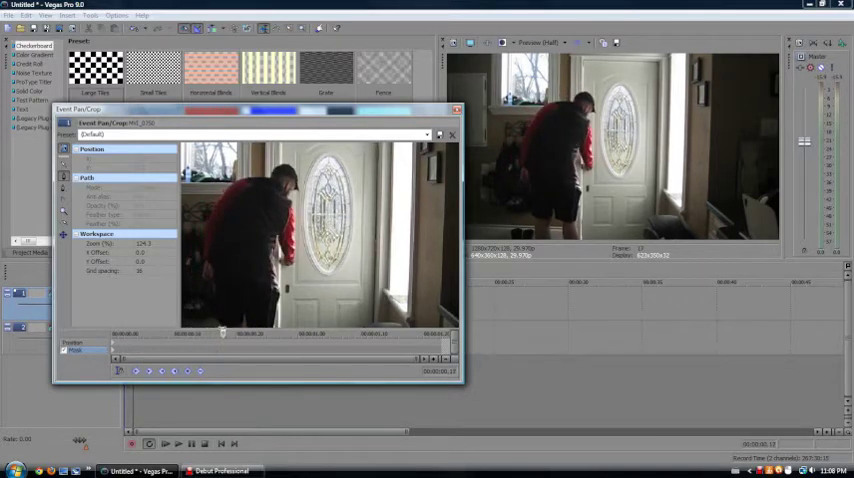
{"action": "left_click_drag", "start_coordinate": [217, 333], "coordinate": [228, 333]}
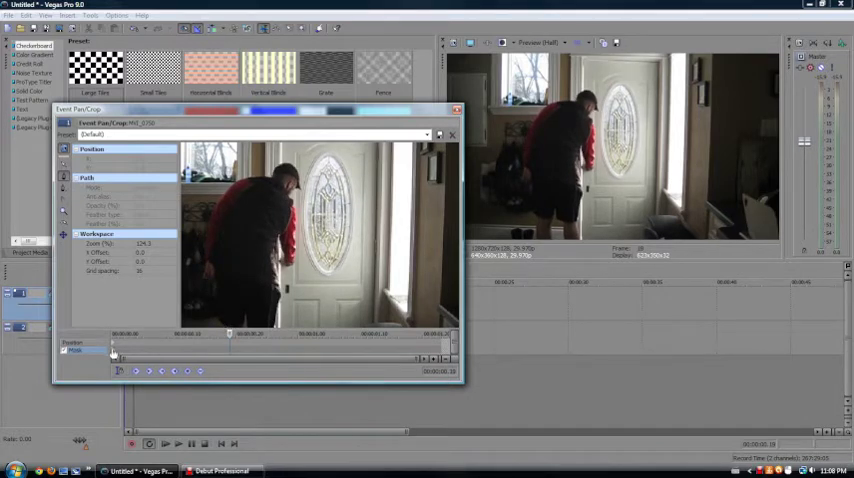
{"action": "left_click", "coordinate": [457, 111]}
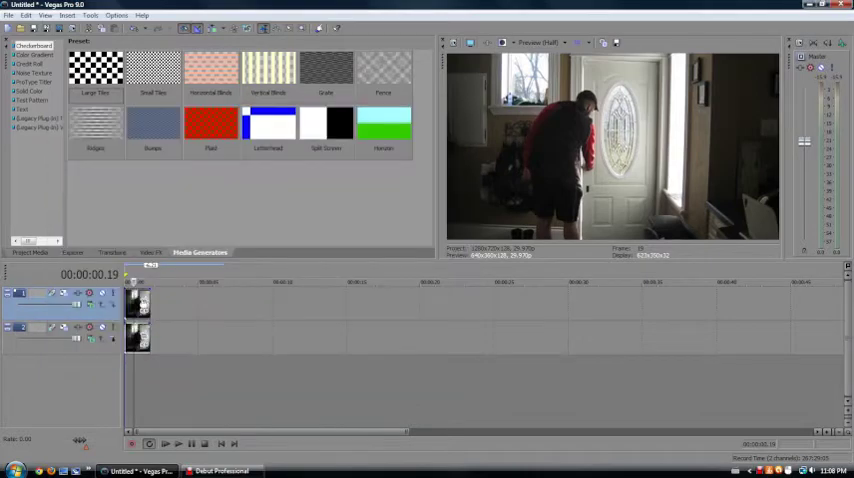
Reopen the top clip's Pan/Crop at its first frame and zoom onto the doorway corner.
{"action": "left_click", "coordinate": [137, 300]}
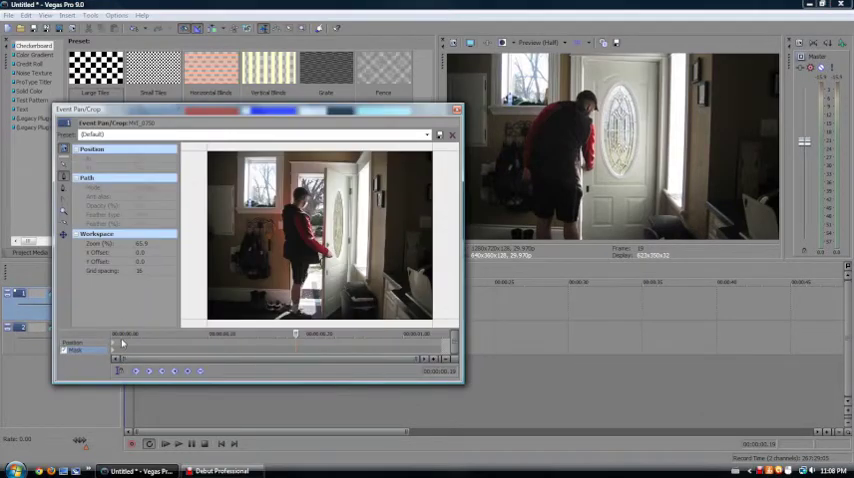
{"action": "left_click_drag", "start_coordinate": [295, 333], "coordinate": [112, 335]}
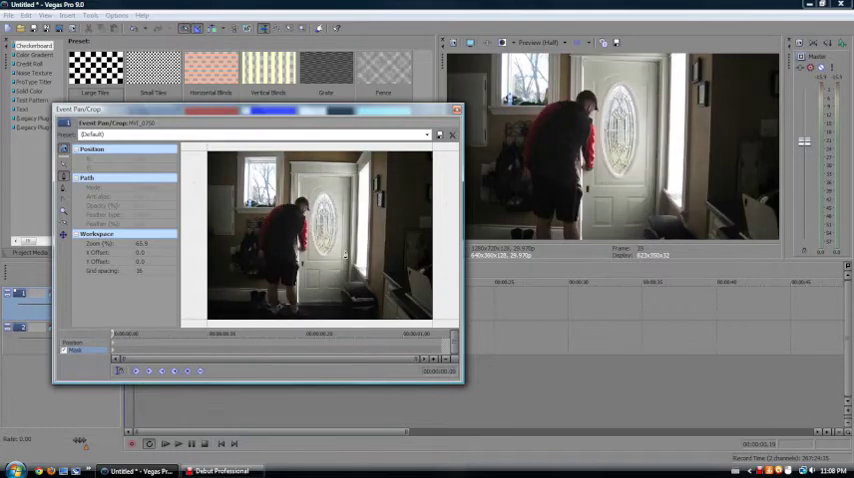
{"action": "scroll", "coordinate": [343, 257], "scroll_direction": "up", "scroll_amount": 5}
{"action": "scroll", "coordinate": [343, 257], "scroll_direction": "up", "scroll_amount": 5}
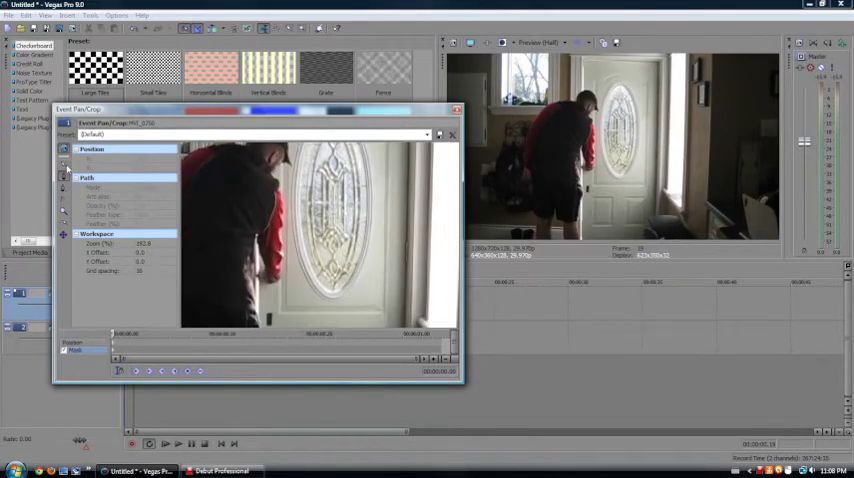
{"action": "scroll", "coordinate": [280, 250], "scroll_direction": "up", "scroll_amount": 3}
{"action": "left_click_drag", "start_coordinate": [280, 240], "coordinate": [305, 300]}
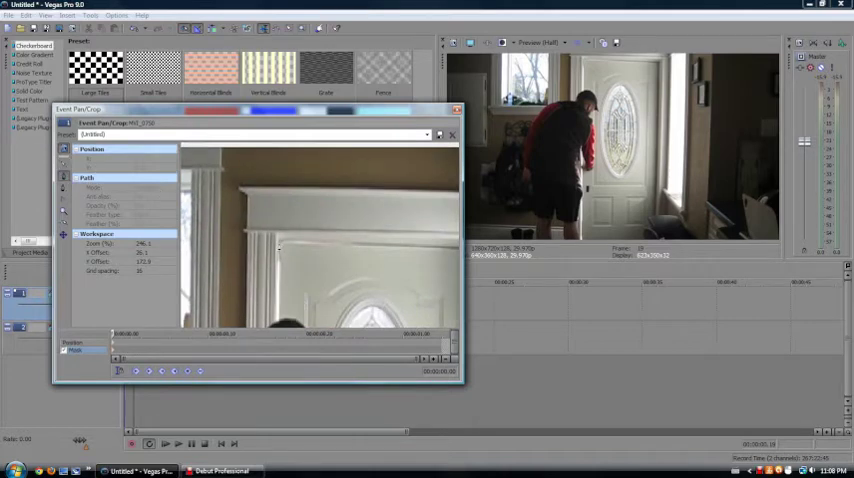
Place mask points from the doorway's top corner down the door edge to the floor.
{"action": "left_click", "coordinate": [279, 248]}
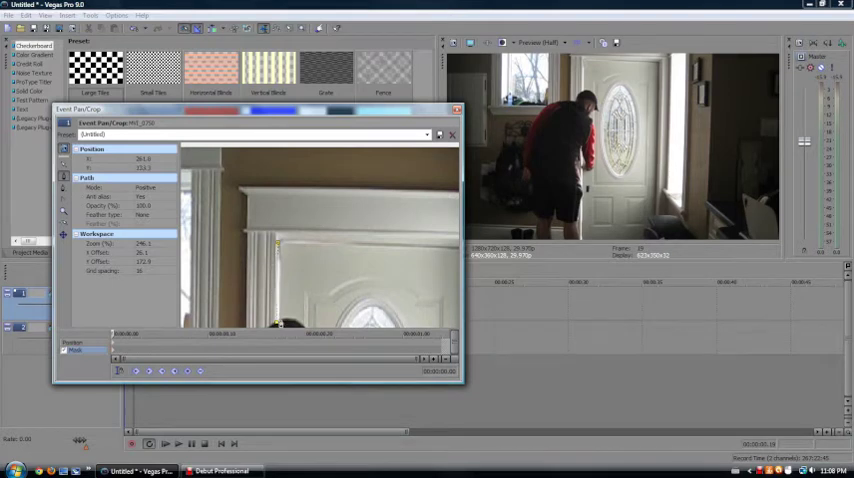
{"action": "scroll", "coordinate": [277, 245], "scroll_direction": "up", "scroll_amount": 1}
{"action": "scroll", "coordinate": [274, 249], "scroll_direction": "down", "scroll_amount": 2}
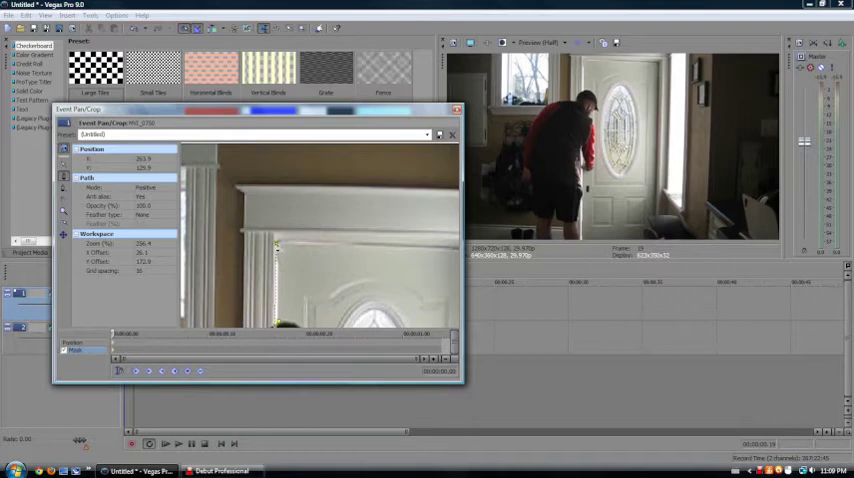
{"action": "left_click", "coordinate": [277, 245]}
{"action": "left_click_drag", "start_coordinate": [275, 243], "coordinate": [272, 258]}
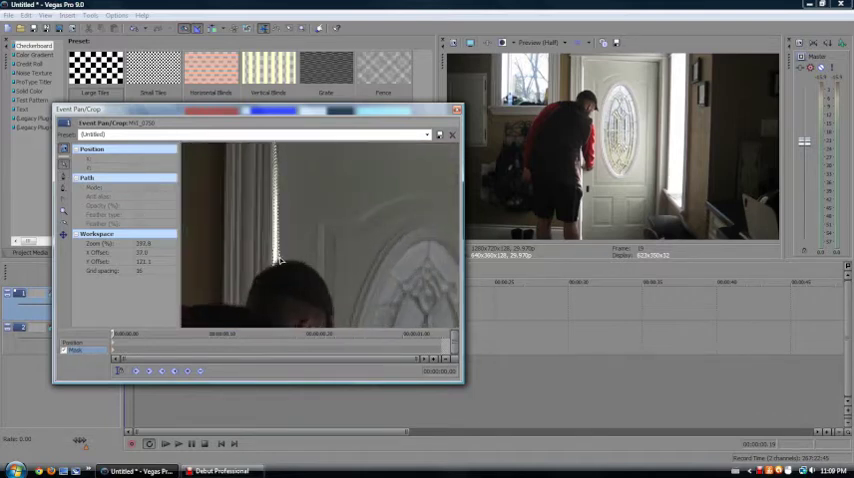
{"action": "mouse_move", "coordinate": [278, 258]}
{"action": "left_mouse_down"}
{"action": "mouse_move", "coordinate": [345, 137]}
{"action": "mouse_move", "coordinate": [310, 230]}
{"action": "left_mouse_up"}
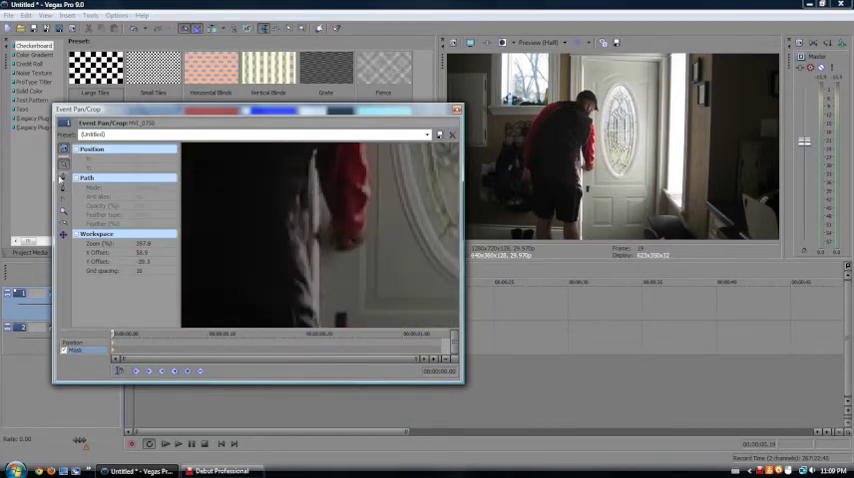
{"action": "left_click", "coordinate": [66, 350]}
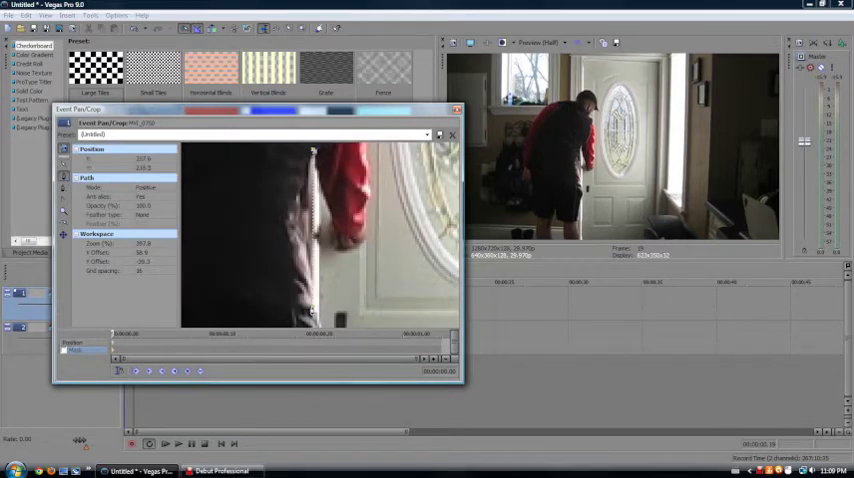
{"action": "scroll", "coordinate": [312, 230], "scroll_direction": "down", "scroll_amount": 5}
{"action": "scroll", "coordinate": [312, 230], "scroll_direction": "down", "scroll_amount": 5}
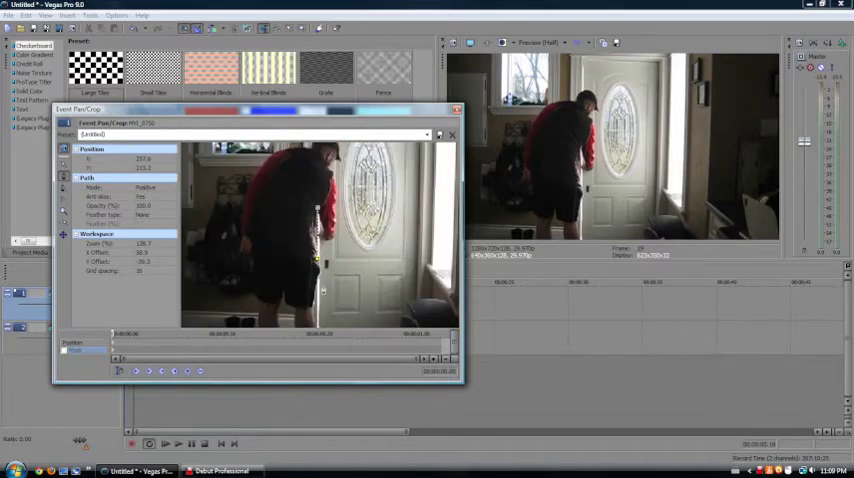
{"action": "scroll", "coordinate": [316, 258], "scroll_direction": "up", "scroll_amount": 3}
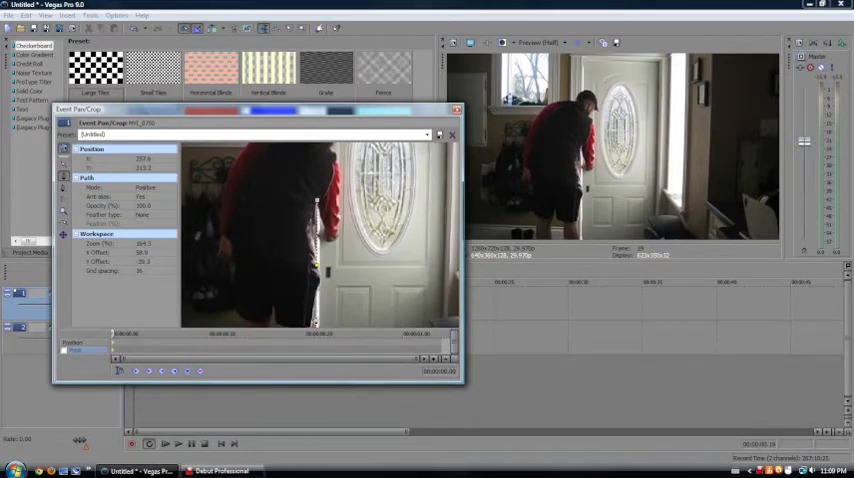
{"action": "scroll", "coordinate": [316, 205], "scroll_direction": "down", "scroll_amount": 3}
{"action": "scroll", "coordinate": [316, 205], "scroll_direction": "down", "scroll_amount": 2}
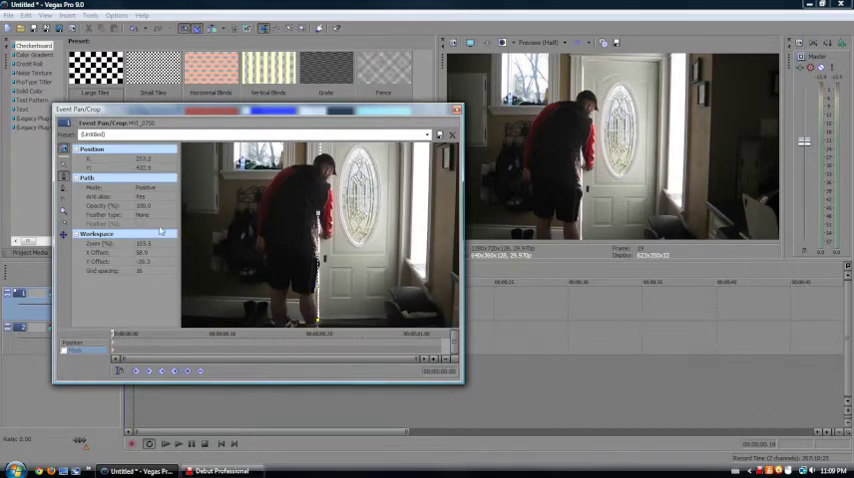
{"action": "mouse_move", "coordinate": [316, 258]}
{"action": "left_mouse_down"}
{"action": "mouse_move", "coordinate": [320, 197]}
{"action": "mouse_move", "coordinate": [331, 204]}
{"action": "mouse_move", "coordinate": [311, 287]}
{"action": "left_mouse_up"}
{"action": "scroll", "coordinate": [320, 197], "scroll_direction": "up", "scroll_amount": 3}
{"action": "scroll", "coordinate": [311, 287], "scroll_direction": "up", "scroll_amount": 2}
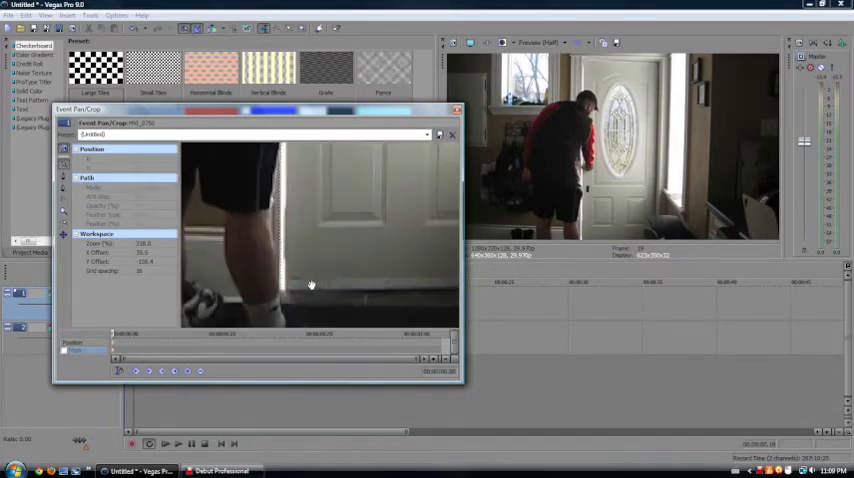
{"action": "left_click", "coordinate": [279, 293]}
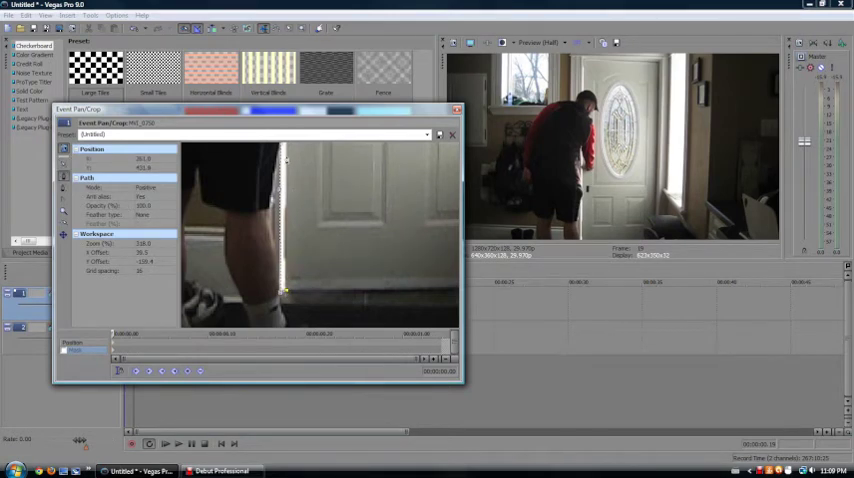
{"action": "scroll", "coordinate": [286, 160], "scroll_direction": "down", "scroll_amount": 4}
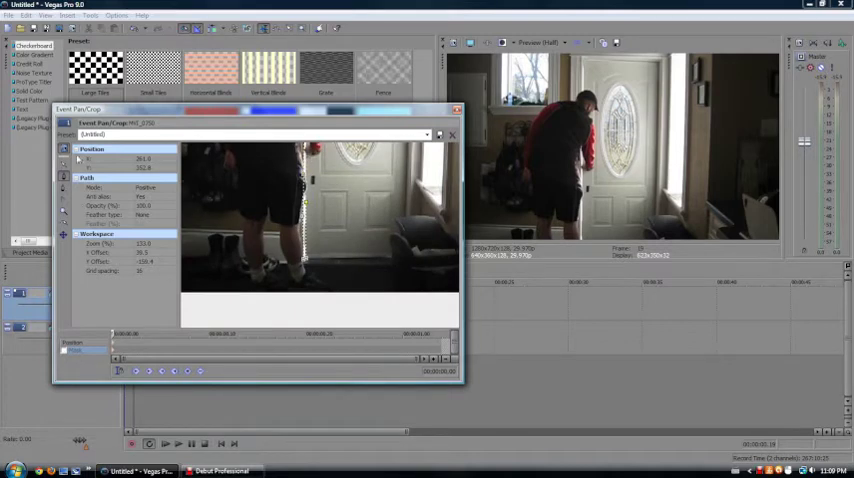
{"action": "mouse_move", "coordinate": [330, 210]}
{"action": "left_mouse_down"}
{"action": "mouse_move", "coordinate": [348, 289]}
{"action": "mouse_move", "coordinate": [313, 291]}
{"action": "left_mouse_up"}
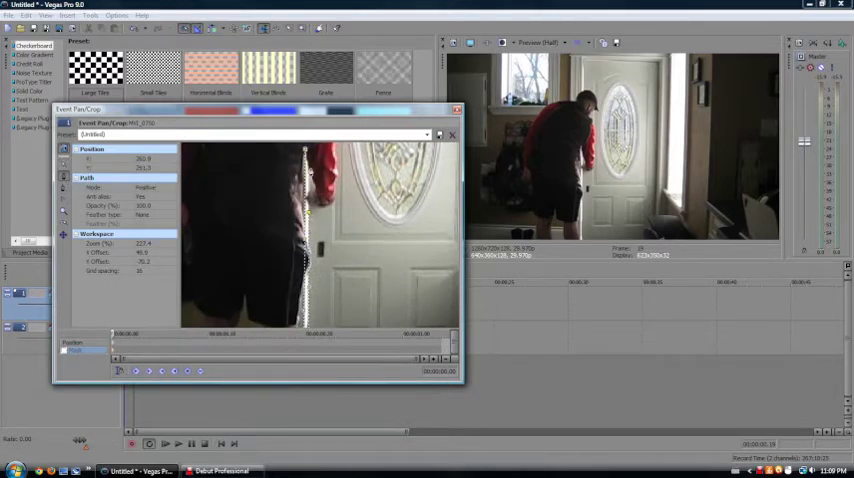
{"action": "left_click_drag", "start_coordinate": [305, 150], "coordinate": [318, 158]}
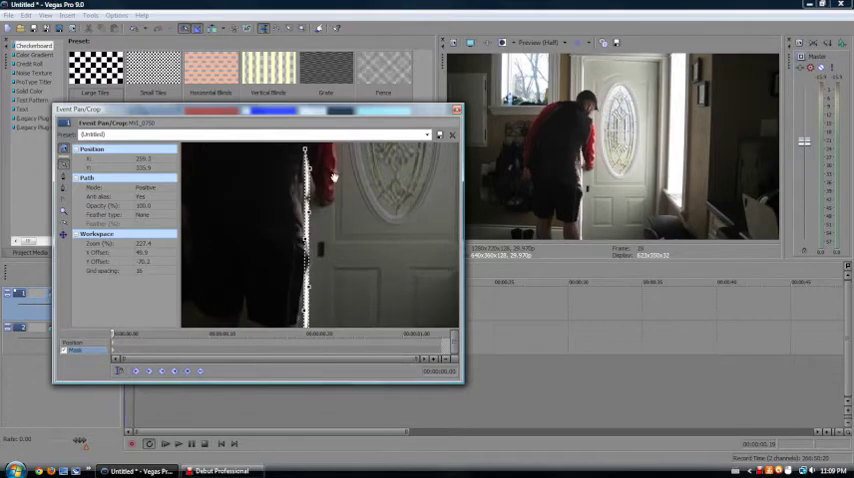
At a later frame, reposition the door-edge mask path to the widened gap.
{"action": "left_click_drag", "start_coordinate": [118, 336], "coordinate": [160, 333]}
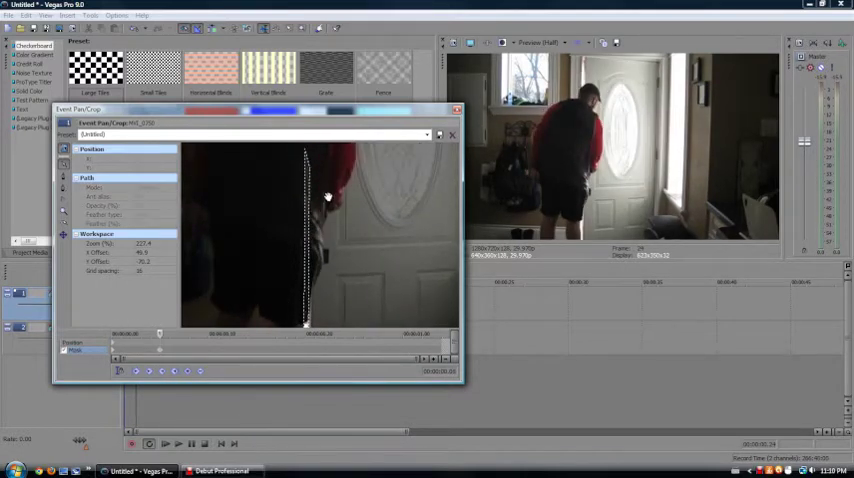
{"action": "mouse_move", "coordinate": [306, 235]}
{"action": "left_mouse_down"}
{"action": "mouse_move", "coordinate": [333, 213]}
{"action": "mouse_move", "coordinate": [316, 266]}
{"action": "left_mouse_up"}
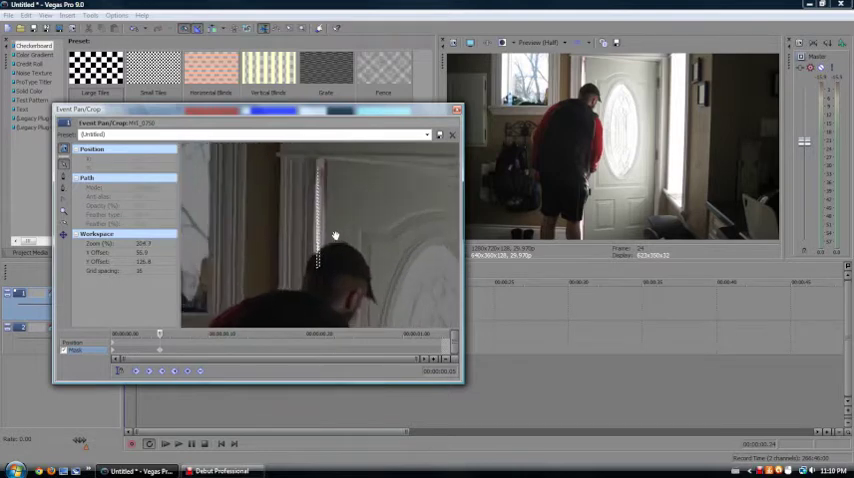
{"action": "left_click", "coordinate": [316, 280]}
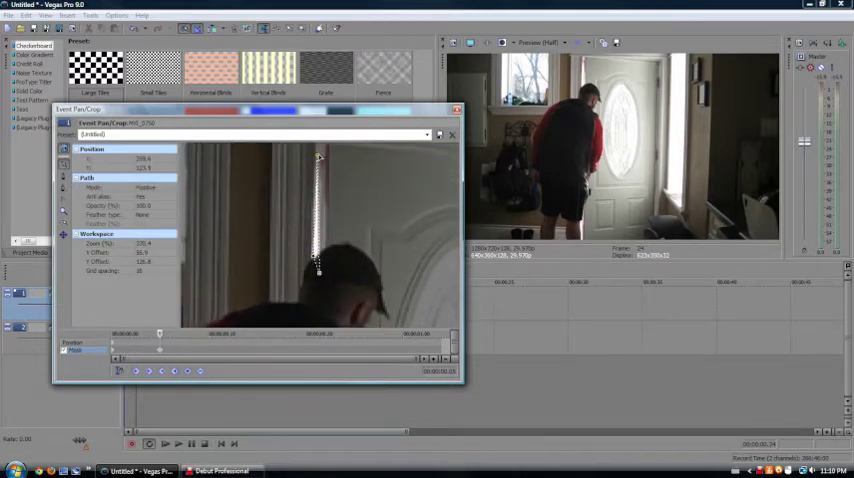
{"action": "left_click_drag", "start_coordinate": [333, 205], "coordinate": [320, 266]}
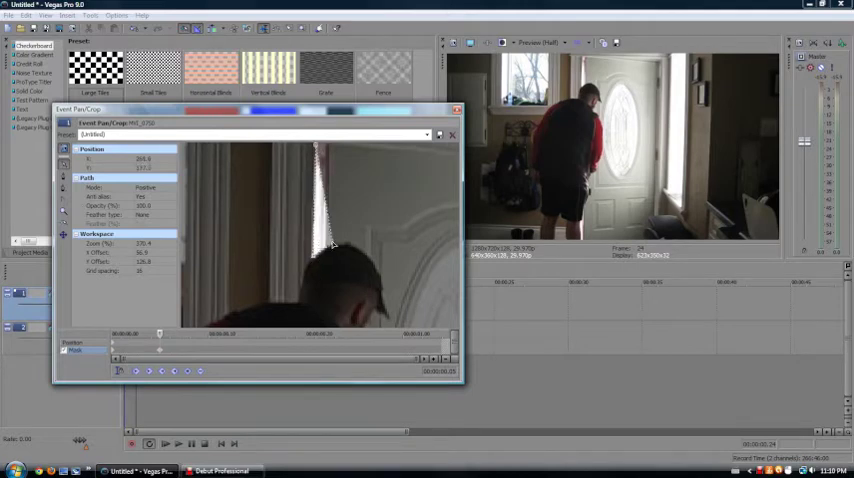
{"action": "left_click_drag", "start_coordinate": [300, 280], "coordinate": [294, 208]}
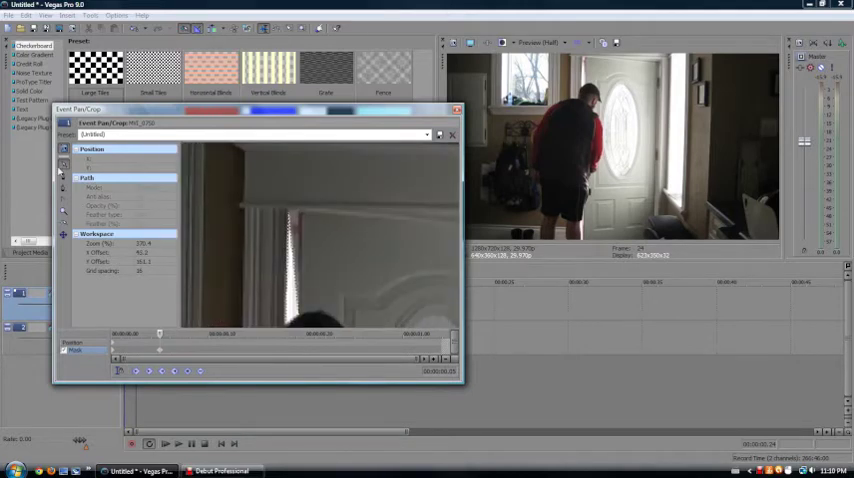
{"action": "left_click", "coordinate": [297, 275]}
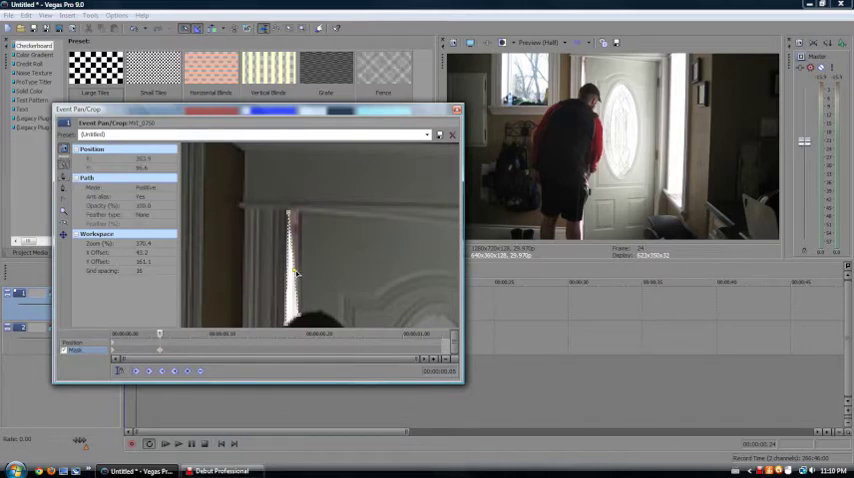
{"action": "mouse_move", "coordinate": [297, 272]}
{"action": "left_mouse_down"}
{"action": "mouse_move", "coordinate": [319, 307]}
{"action": "mouse_move", "coordinate": [360, 176]}
{"action": "mouse_move", "coordinate": [326, 258]}
{"action": "mouse_move", "coordinate": [320, 232]}
{"action": "left_mouse_up"}
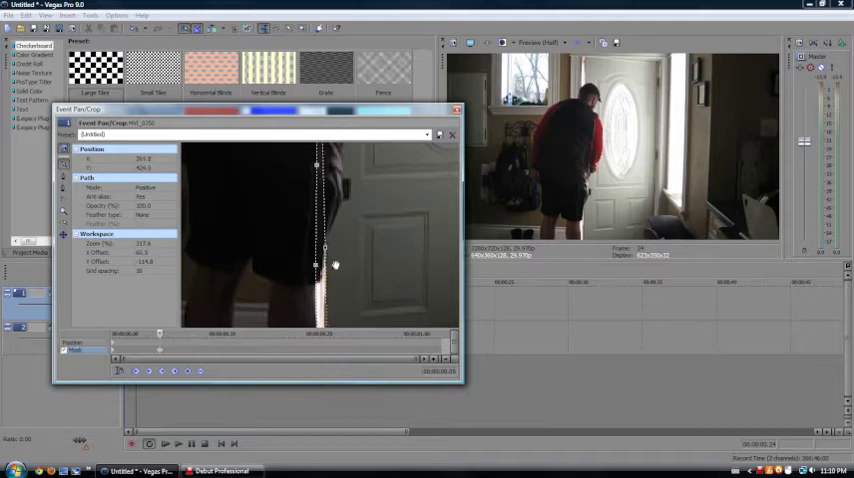
{"action": "left_click_drag", "start_coordinate": [335, 265], "coordinate": [351, 215]}
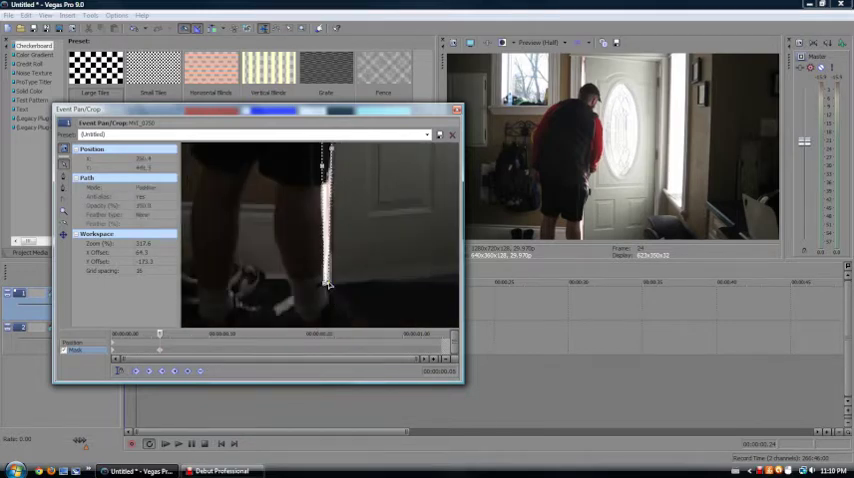
{"action": "mouse_move", "coordinate": [330, 285]}
{"action": "left_mouse_down"}
{"action": "mouse_move", "coordinate": [330, 188]}
{"action": "mouse_move", "coordinate": [346, 163]}
{"action": "left_mouse_up"}
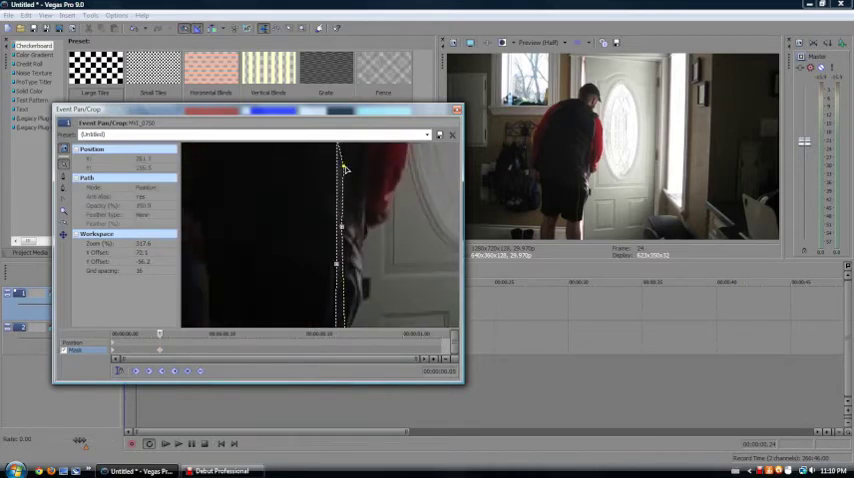
{"action": "mouse_move", "coordinate": [345, 170]}
{"action": "left_mouse_down"}
{"action": "mouse_move", "coordinate": [336, 180]}
{"action": "mouse_move", "coordinate": [380, 275]}
{"action": "mouse_move", "coordinate": [335, 183]}
{"action": "mouse_move", "coordinate": [329, 212]}
{"action": "left_mouse_up"}
{"action": "left_click", "coordinate": [355, 273]}
{"action": "left_click", "coordinate": [329, 212]}
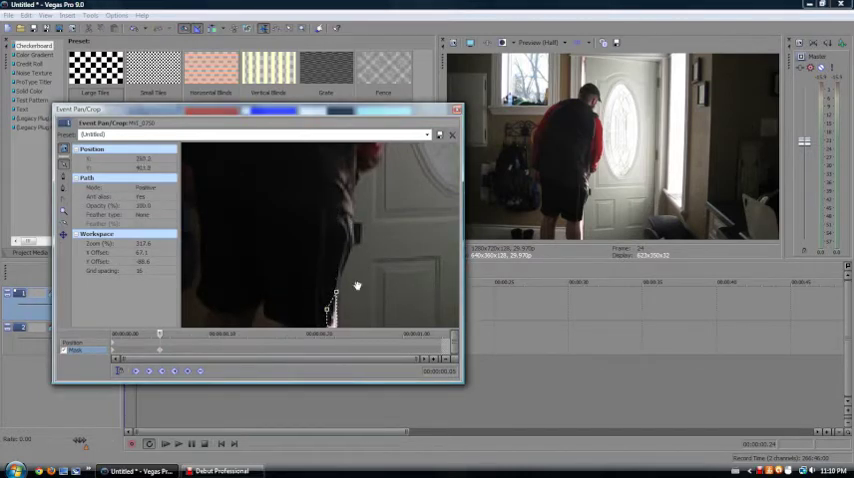
{"action": "scroll", "coordinate": [330, 212], "scroll_direction": "down", "scroll_amount": 3}
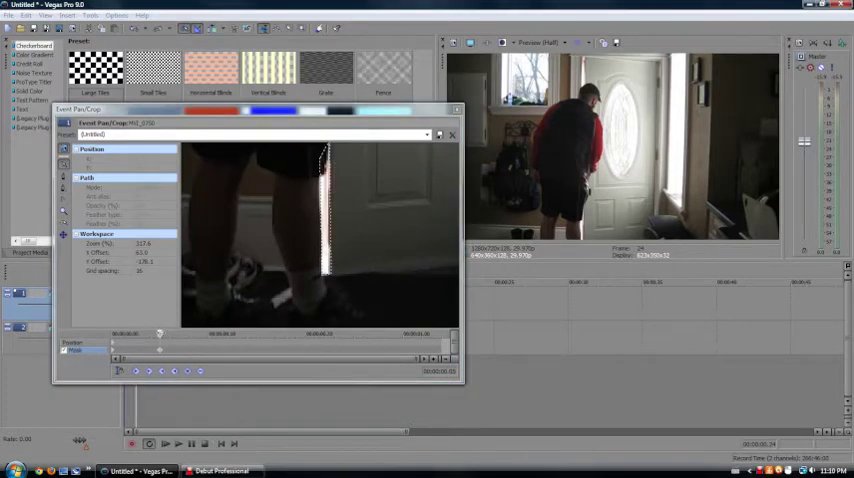
{"action": "scroll", "coordinate": [320, 230], "scroll_direction": "up", "scroll_amount": 3}
{"action": "scroll", "coordinate": [320, 230], "scroll_direction": "up", "scroll_amount": 3}
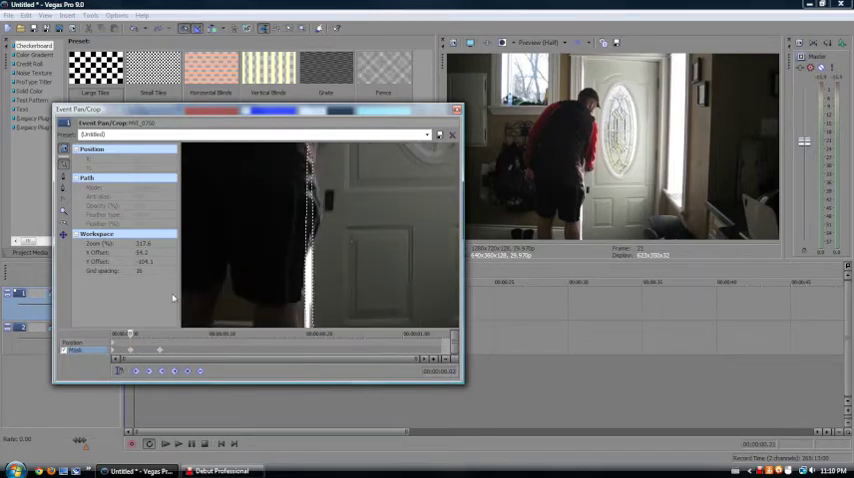
At the next frame, move the top mask point down the door edge and update lower points.
{"action": "mouse_move", "coordinate": [130, 333]}
{"action": "left_mouse_down"}
{"action": "mouse_move", "coordinate": [158, 333]}
{"action": "mouse_move", "coordinate": [133, 333]}
{"action": "left_mouse_up"}
{"action": "left_click", "coordinate": [309, 150]}
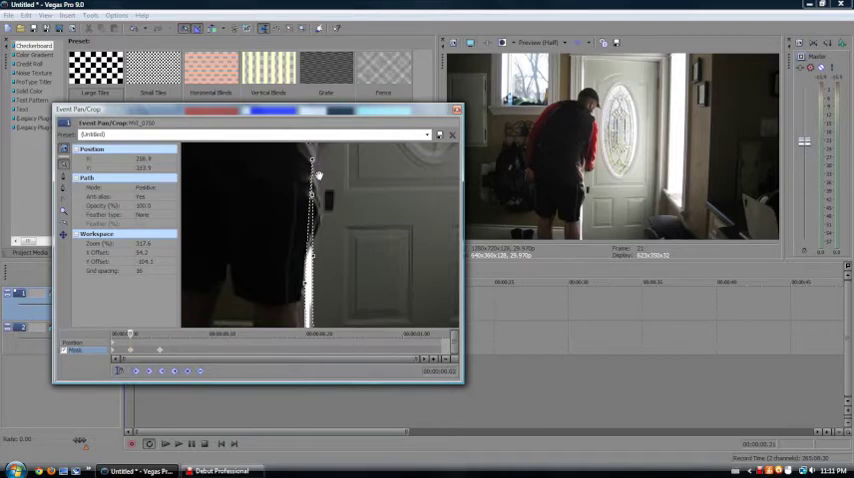
{"action": "left_click_drag", "start_coordinate": [312, 158], "coordinate": [313, 198]}
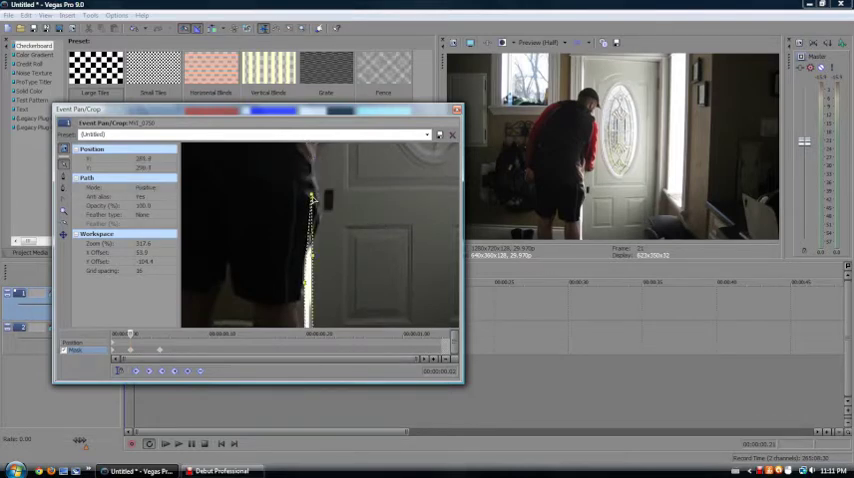
{"action": "left_click", "coordinate": [316, 202]}
{"action": "left_click", "coordinate": [312, 200]}
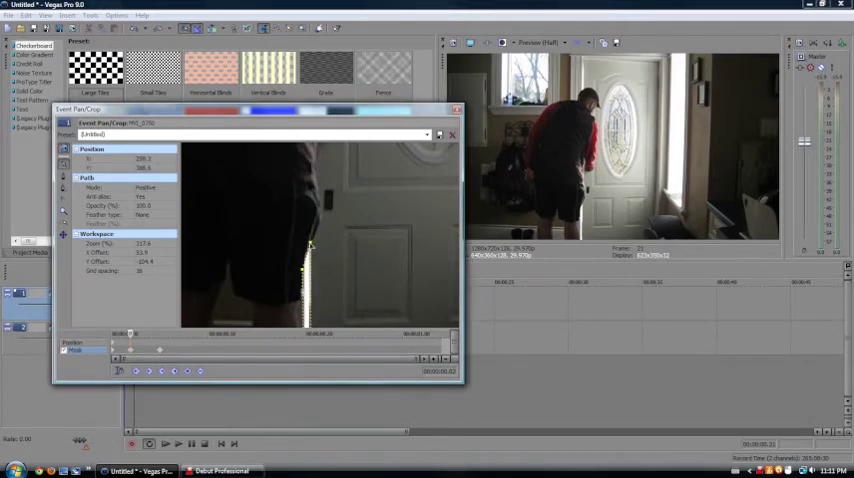
{"action": "left_click_drag", "start_coordinate": [312, 245], "coordinate": [347, 150]}
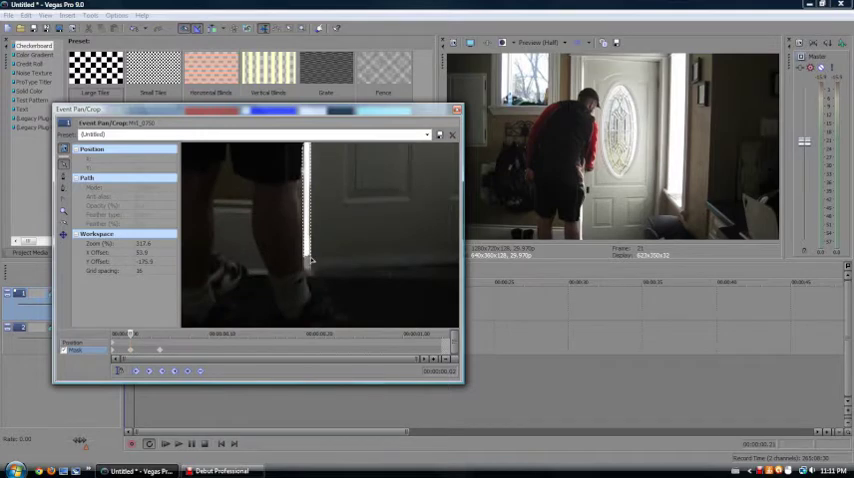
{"action": "left_click", "coordinate": [311, 258]}
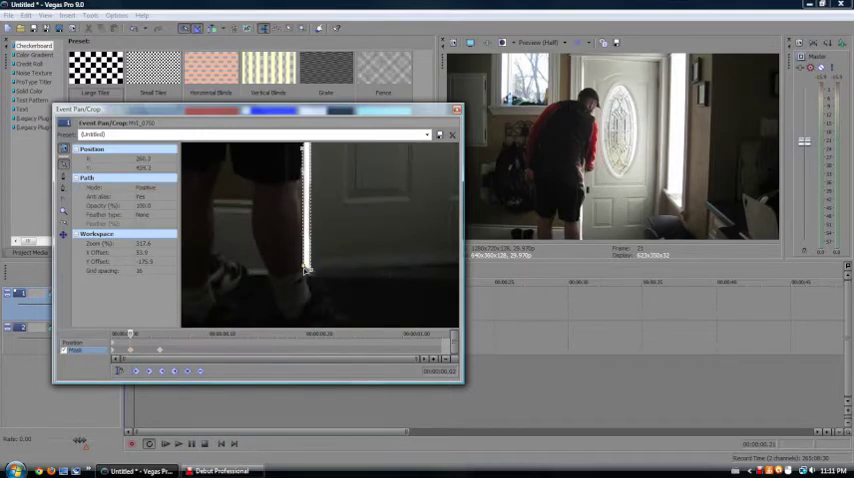
{"action": "mouse_move", "coordinate": [131, 333]}
{"action": "left_mouse_down"}
{"action": "mouse_move", "coordinate": [149, 333]}
{"action": "mouse_move", "coordinate": [131, 333]}
{"action": "left_mouse_up"}
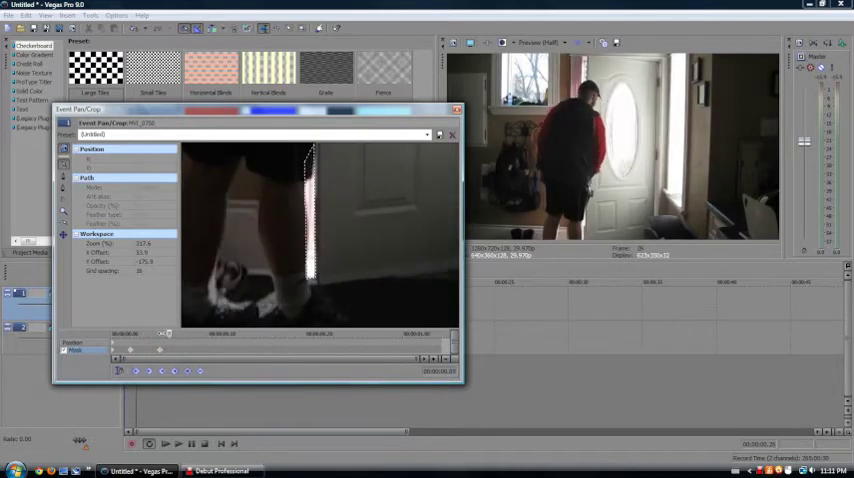
{"action": "mouse_move", "coordinate": [330, 250]}
{"action": "left_mouse_down"}
{"action": "mouse_move", "coordinate": [369, 219]}
{"action": "mouse_move", "coordinate": [369, 290]}
{"action": "left_mouse_up"}
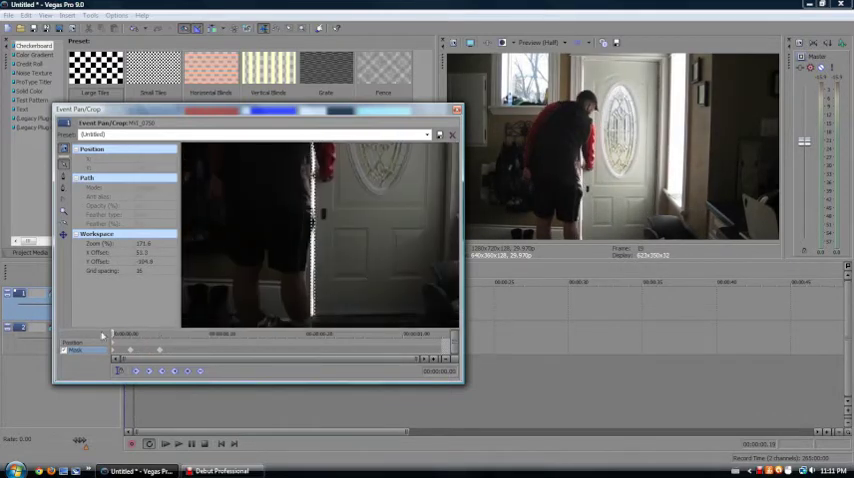
At a later frame, fine-tune the top and middle mask points, then scrub ahead to check.
{"action": "mouse_move", "coordinate": [115, 333]}
{"action": "left_mouse_down"}
{"action": "mouse_move", "coordinate": [161, 333]}
{"action": "mouse_move", "coordinate": [120, 333]}
{"action": "left_mouse_up"}
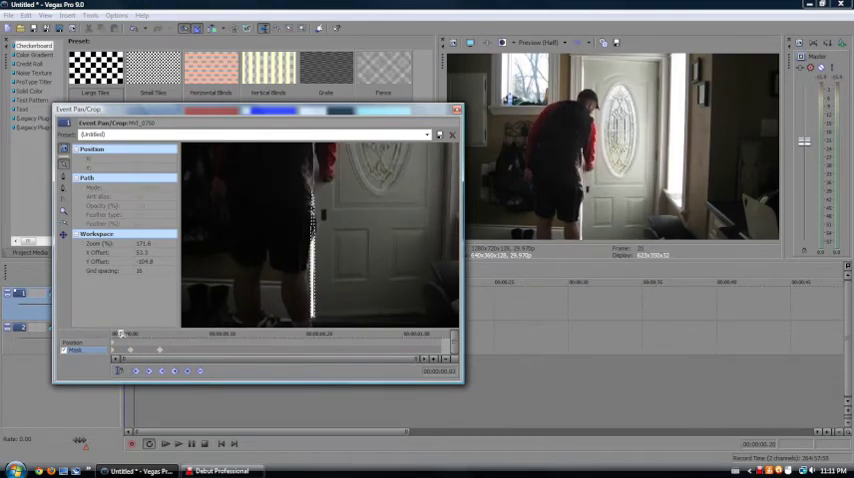
{"action": "left_click_drag", "start_coordinate": [191, 261], "coordinate": [295, 241]}
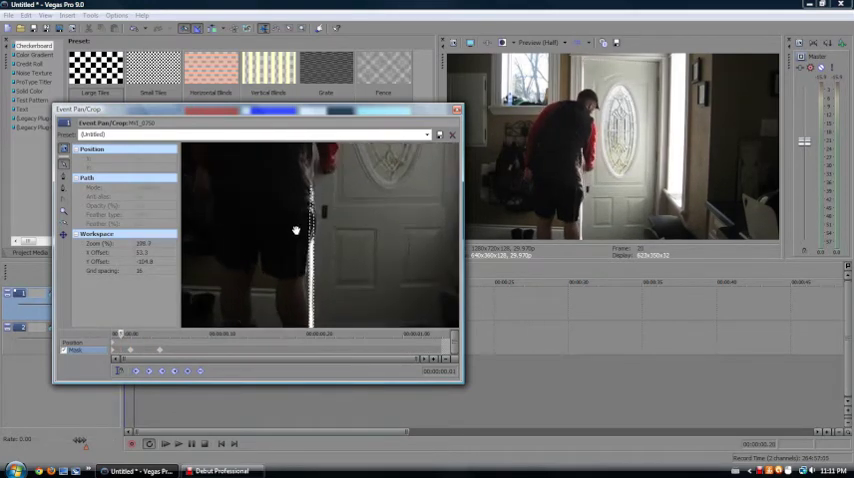
{"action": "left_click", "coordinate": [309, 175]}
{"action": "left_click_drag", "start_coordinate": [309, 178], "coordinate": [307, 185]}
{"action": "left_click", "coordinate": [315, 176]}
{"action": "left_click", "coordinate": [308, 176]}
{"action": "left_click_drag", "start_coordinate": [309, 186], "coordinate": [311, 178]}
{"action": "left_click", "coordinate": [324, 192]}
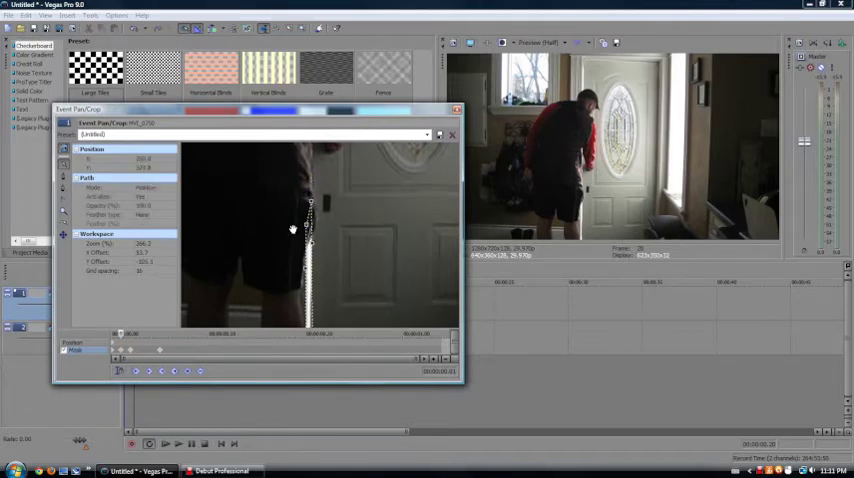
{"action": "left_click", "coordinate": [293, 230]}
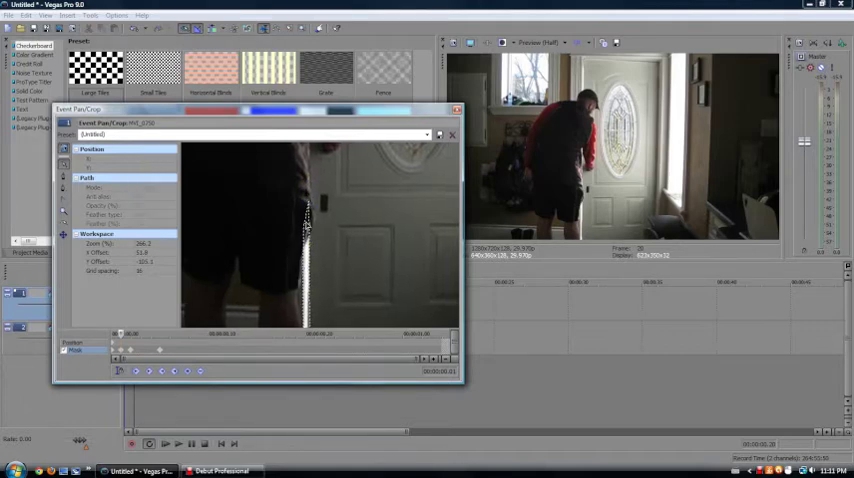
{"action": "left_click", "coordinate": [304, 228]}
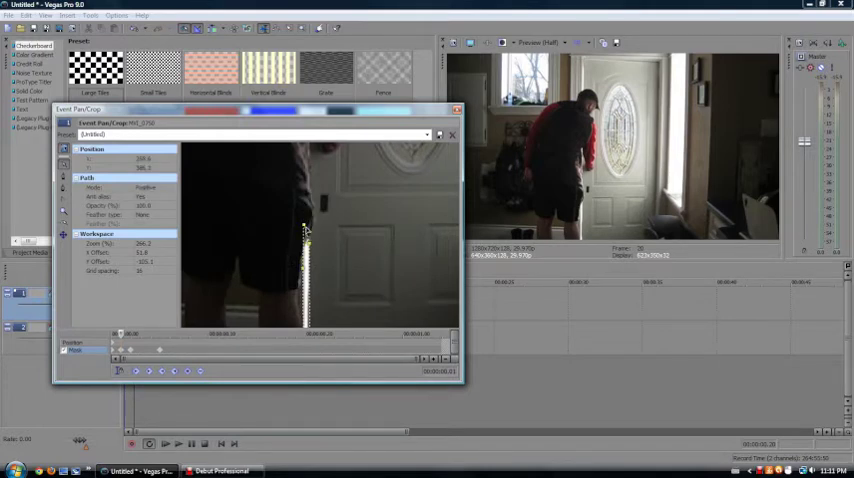
{"action": "left_click", "coordinate": [303, 229]}
{"action": "left_click", "coordinate": [304, 228]}
{"action": "left_click", "coordinate": [118, 333]}
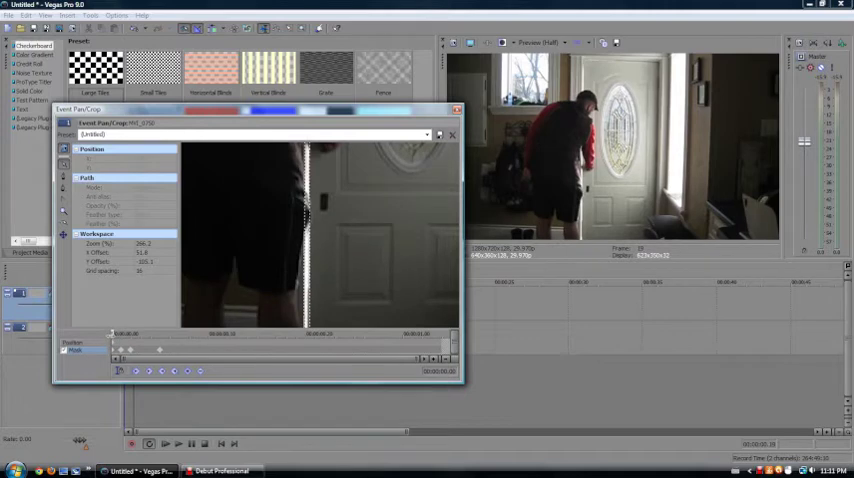
{"action": "left_click_drag", "start_coordinate": [118, 333], "coordinate": [215, 333]}
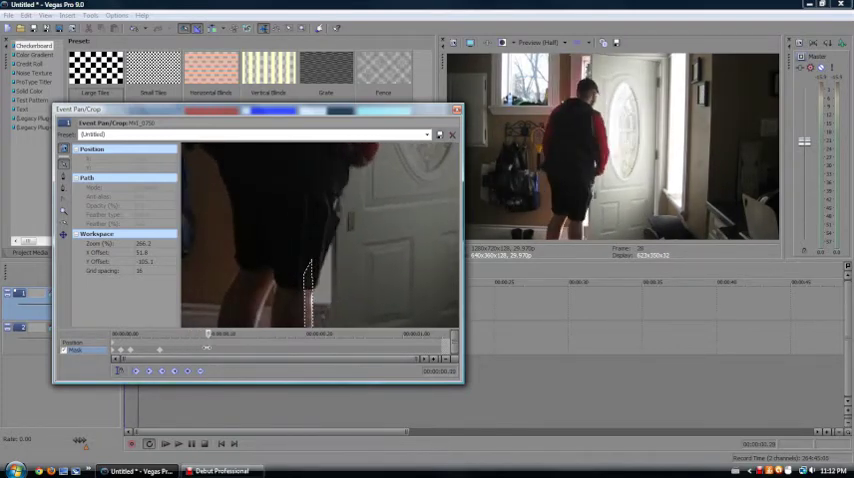
Extend the mask up the doorway, adding points beside the man's head.
{"action": "left_click_drag", "start_coordinate": [340, 287], "coordinate": [306, 272]}
{"action": "left_click", "coordinate": [306, 268]}
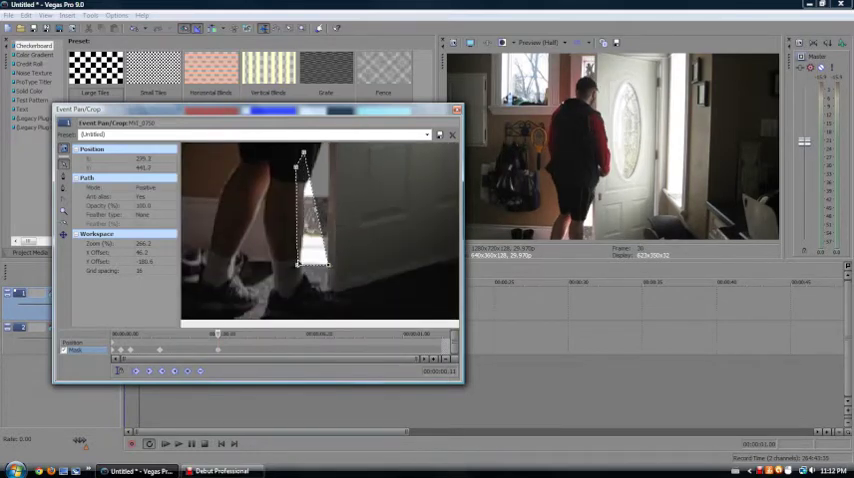
{"action": "left_click_drag", "start_coordinate": [298, 268], "coordinate": [300, 267]}
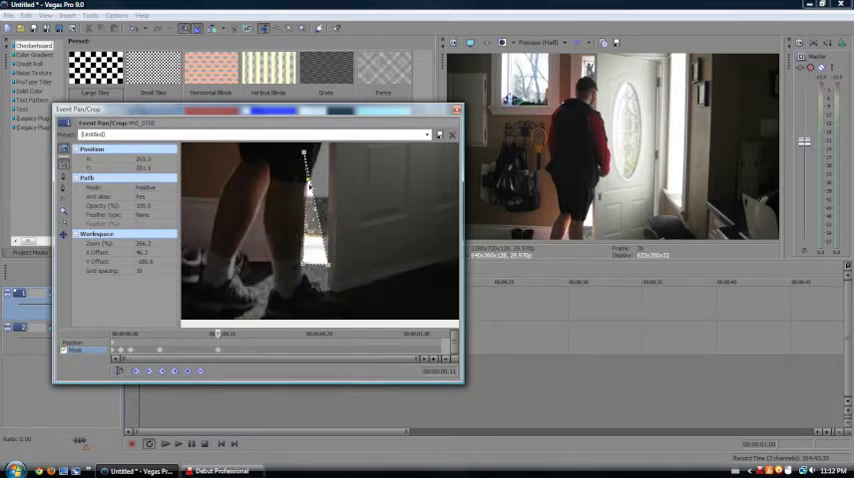
{"action": "scroll", "coordinate": [298, 172], "scroll_direction": "down", "scroll_amount": 3}
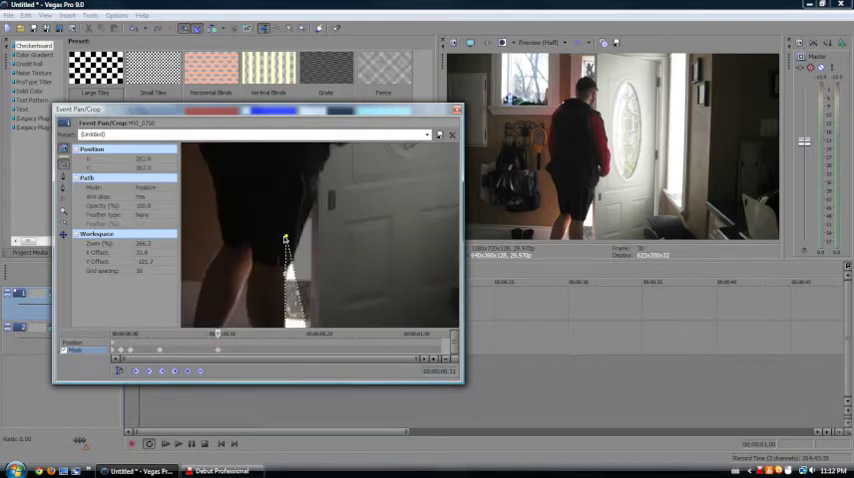
{"action": "left_click", "coordinate": [311, 207]}
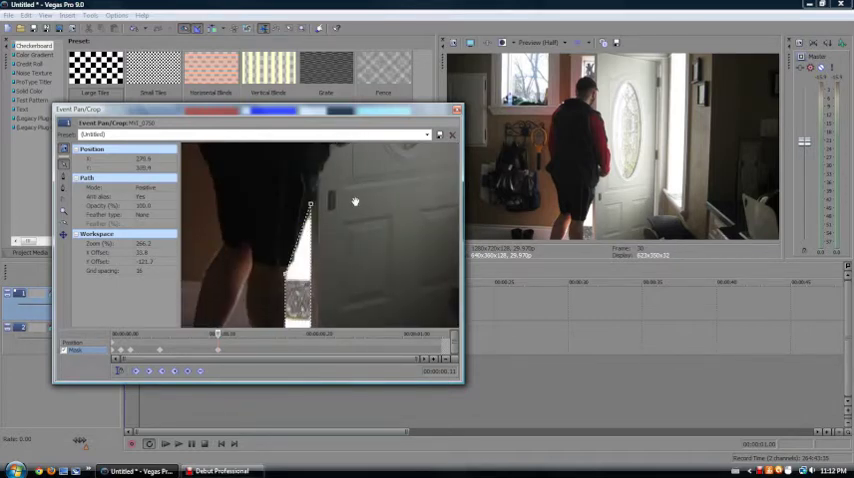
{"action": "mouse_move", "coordinate": [360, 200]}
{"action": "left_mouse_down"}
{"action": "mouse_move", "coordinate": [297, 226]}
{"action": "mouse_move", "coordinate": [339, 251]}
{"action": "left_mouse_up"}
{"action": "left_click", "coordinate": [283, 262]}
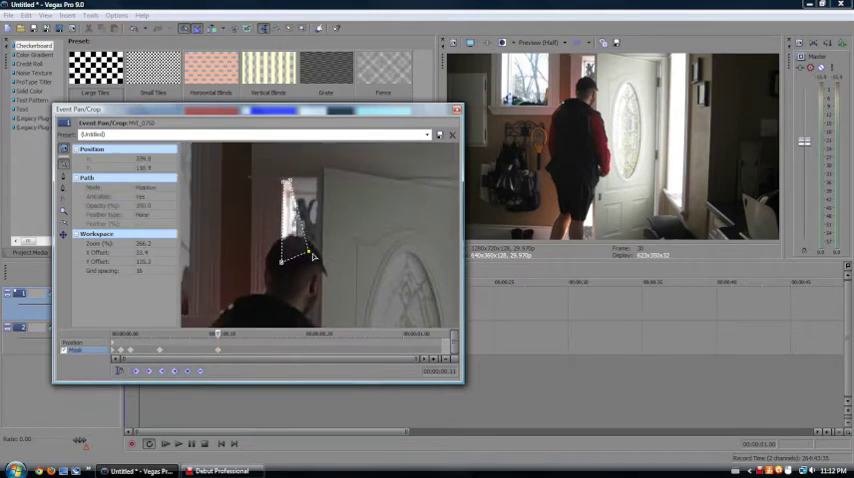
{"action": "left_click", "coordinate": [322, 257]}
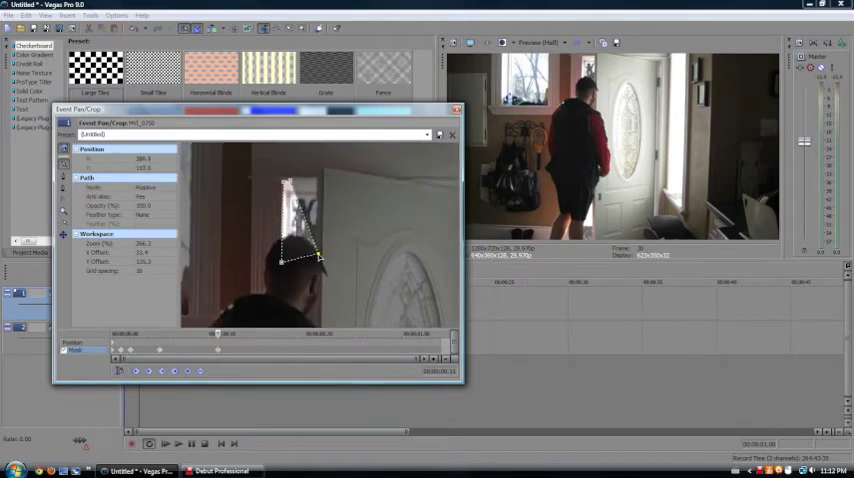
{"action": "left_click", "coordinate": [318, 181]}
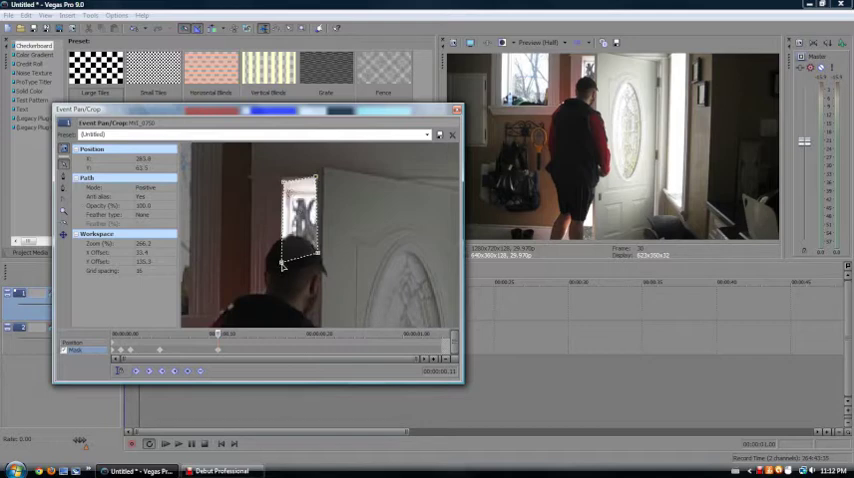
{"action": "left_click_drag", "start_coordinate": [283, 263], "coordinate": [285, 241]}
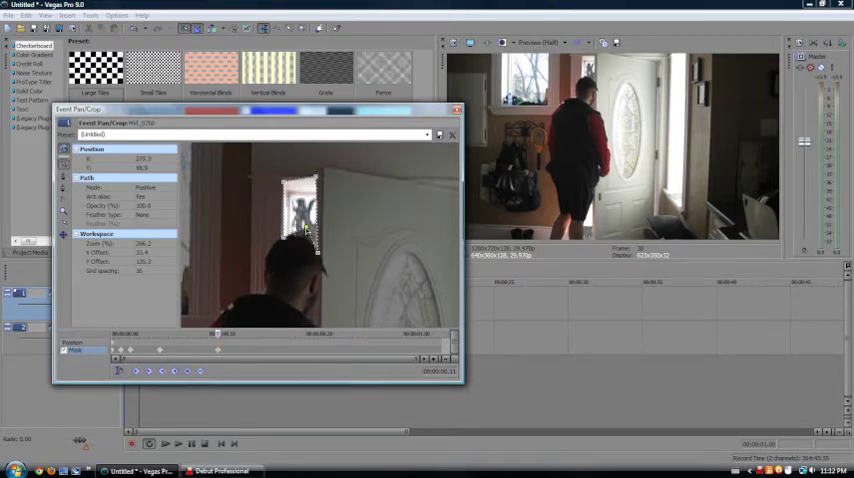
Scrub the Mask timeline a few frames later to create another keyframe.
{"action": "left_click_drag", "start_coordinate": [336, 290], "coordinate": [344, 200]}
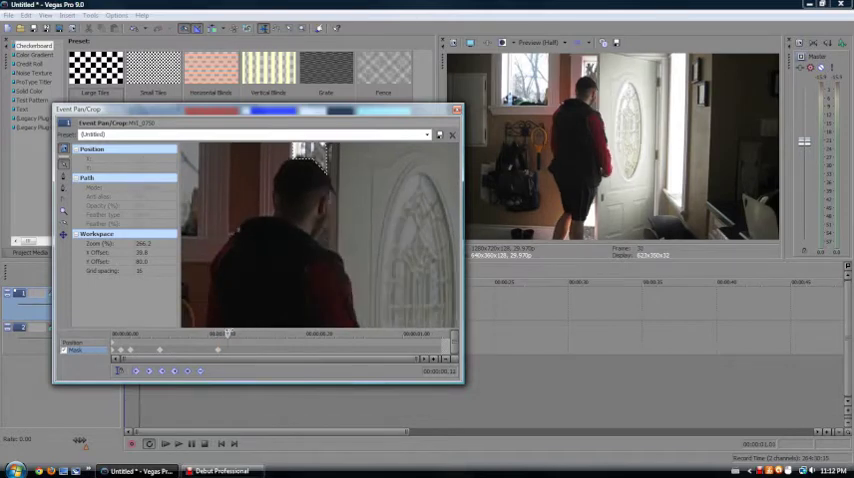
{"action": "mouse_move", "coordinate": [218, 333]}
{"action": "left_mouse_down"}
{"action": "mouse_move", "coordinate": [256, 333]}
{"action": "mouse_move", "coordinate": [215, 333]}
{"action": "left_mouse_up"}
{"action": "left_click_drag", "start_coordinate": [338, 241], "coordinate": [322, 250]}
{"action": "mouse_move", "coordinate": [228, 333]}
{"action": "left_mouse_down"}
{"action": "mouse_move", "coordinate": [215, 333]}
{"action": "mouse_move", "coordinate": [226, 335]}
{"action": "left_mouse_up"}
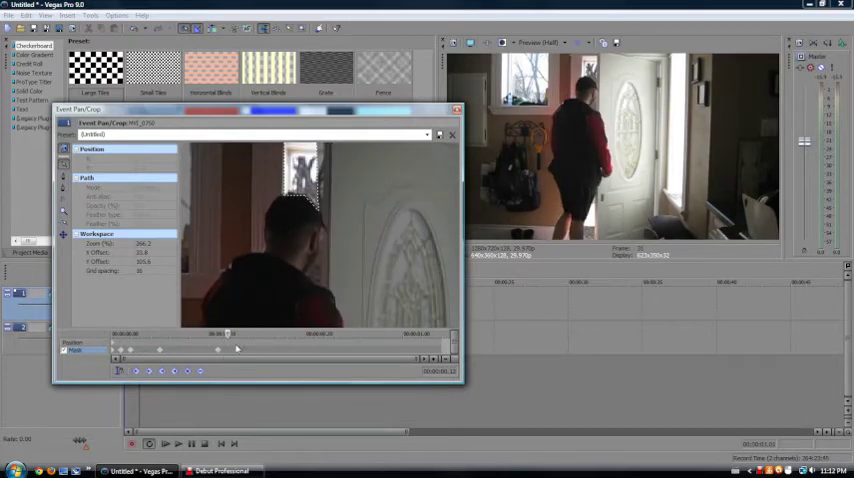
Move to 00:00:00.15 and fit mask points to the man's head outline.
{"action": "left_click_drag", "start_coordinate": [228, 334], "coordinate": [256, 334]}
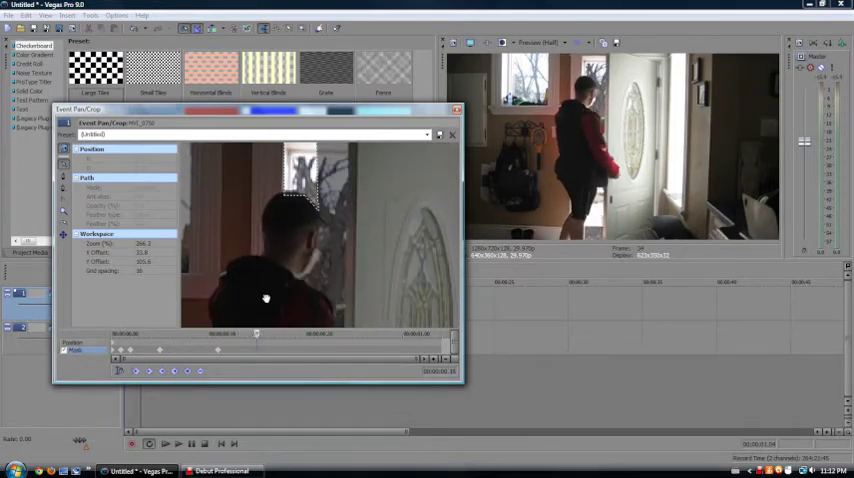
{"action": "mouse_move", "coordinate": [328, 188]}
{"action": "left_mouse_down"}
{"action": "mouse_move", "coordinate": [311, 191]}
{"action": "mouse_move", "coordinate": [298, 218]}
{"action": "left_mouse_up"}
{"action": "left_click", "coordinate": [298, 232]}
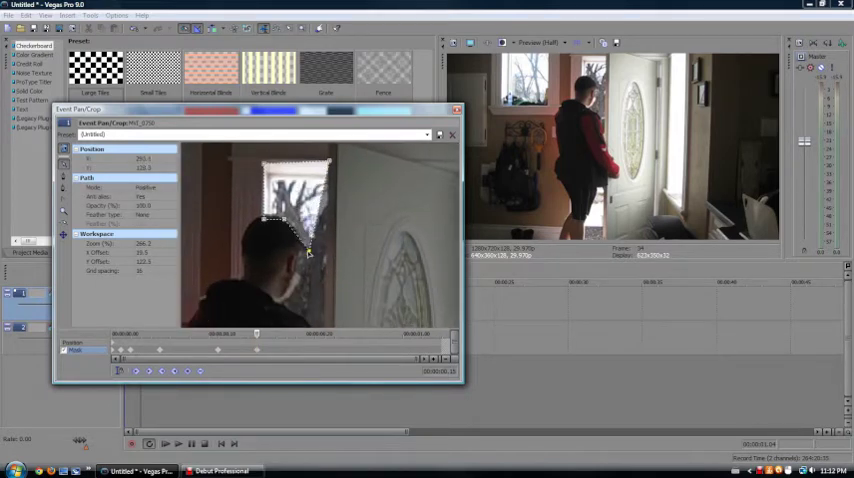
{"action": "left_click_drag", "start_coordinate": [307, 252], "coordinate": [314, 150]}
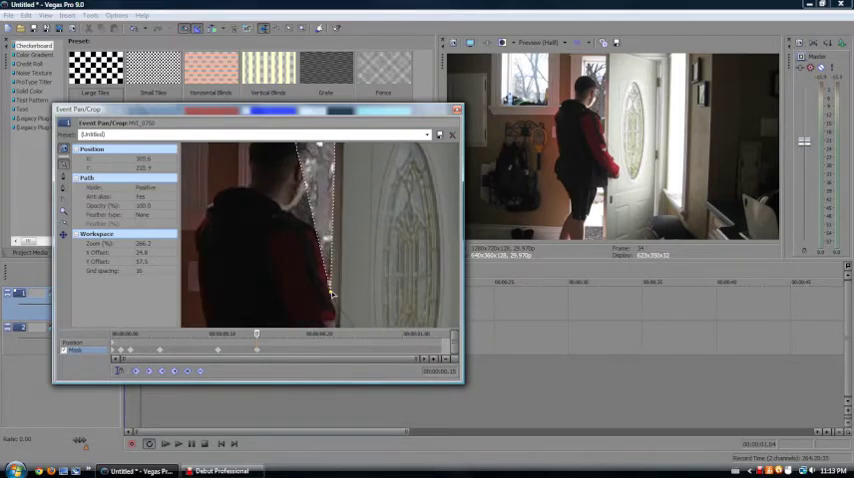
{"action": "mouse_move", "coordinate": [340, 235]}
{"action": "left_mouse_down"}
{"action": "mouse_move", "coordinate": [352, 312]}
{"action": "mouse_move", "coordinate": [362, 280]}
{"action": "left_mouse_up"}
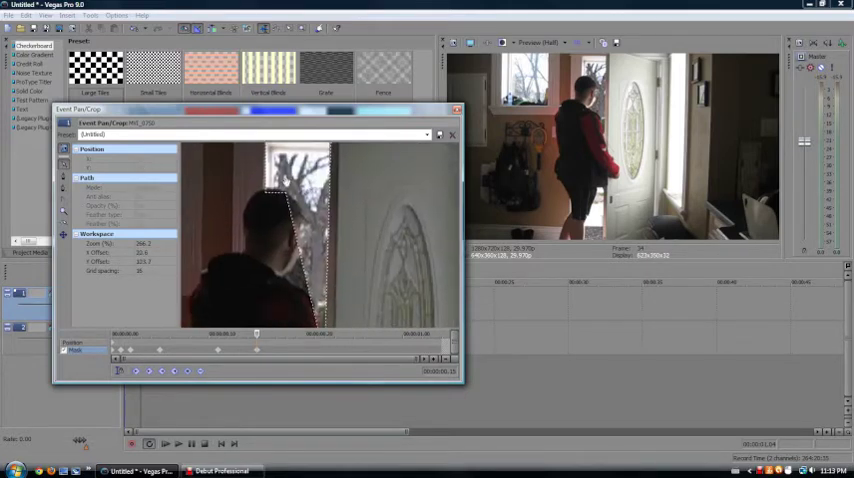
{"action": "left_click", "coordinate": [268, 195]}
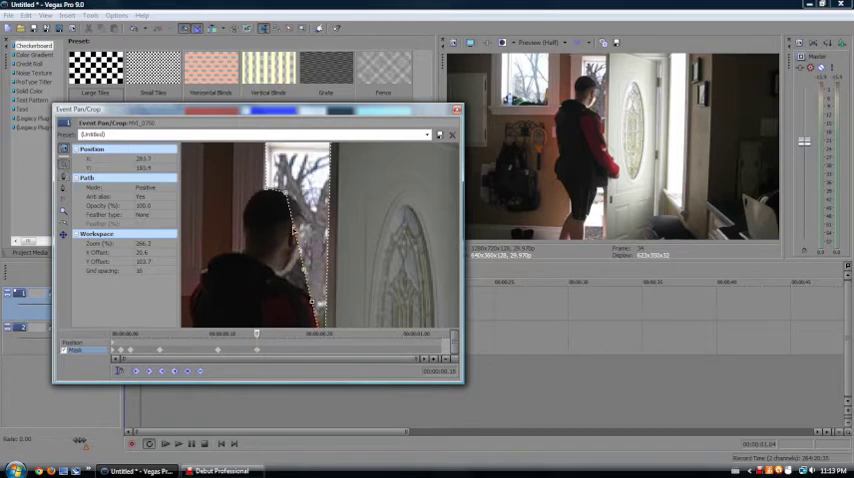
{"action": "mouse_move", "coordinate": [294, 230]}
{"action": "left_mouse_down"}
{"action": "mouse_move", "coordinate": [306, 270]}
{"action": "mouse_move", "coordinate": [300, 248]}
{"action": "left_mouse_up"}
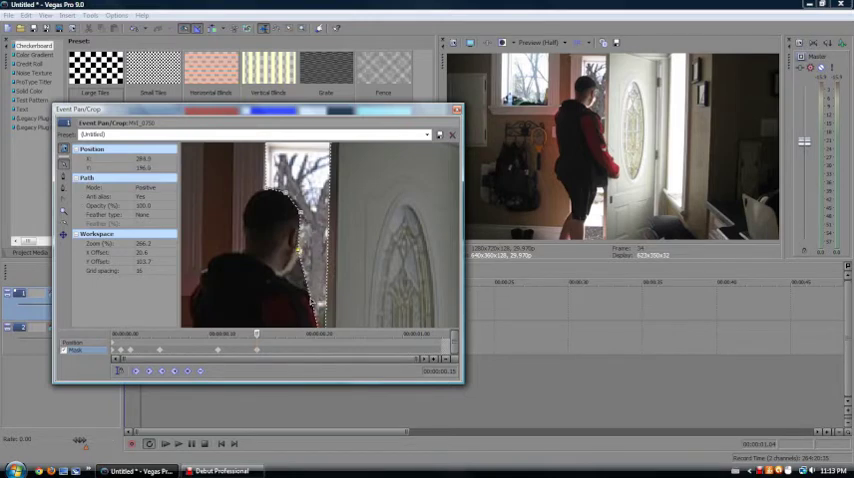
{"action": "left_click_drag", "start_coordinate": [285, 240], "coordinate": [284, 211]}
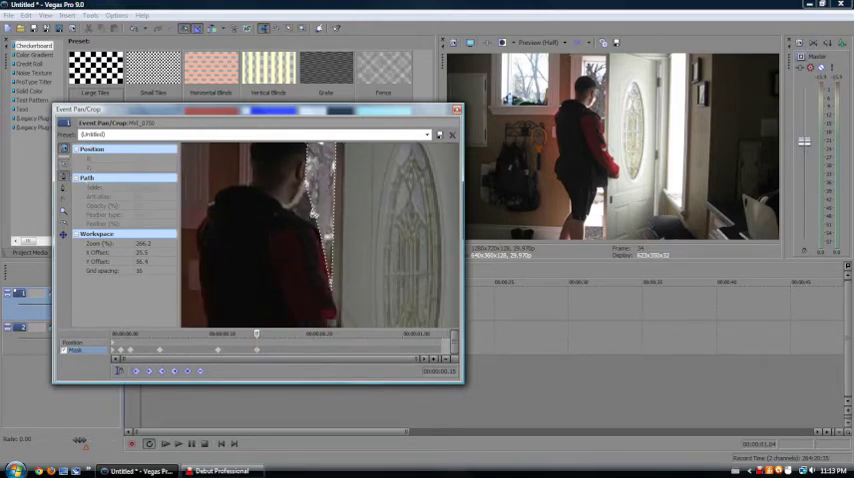
{"action": "left_click", "coordinate": [315, 215]}
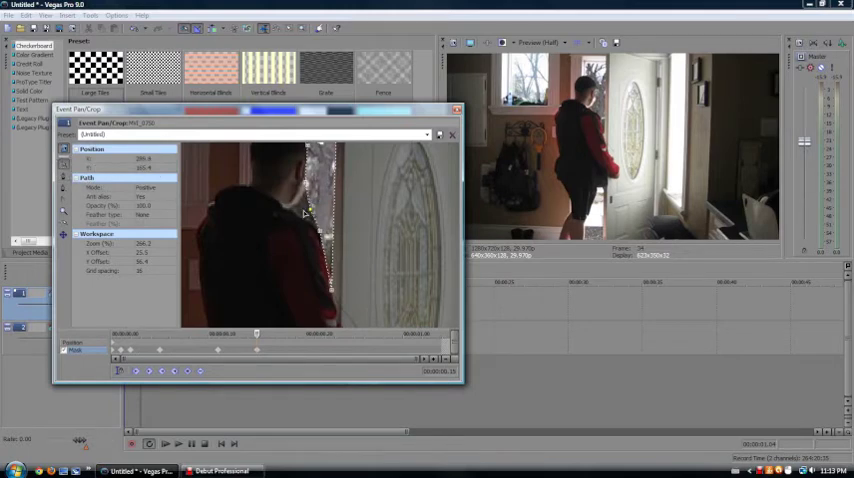
{"action": "scroll", "coordinate": [355, 150], "scroll_direction": "up", "scroll_amount": 3}
{"action": "scroll", "coordinate": [313, 248], "scroll_direction": "down", "scroll_amount": 2}
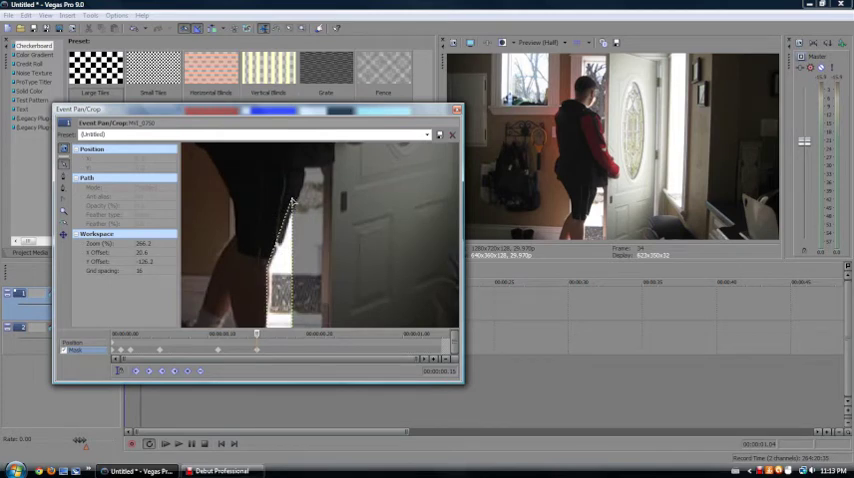
Reshape the mask edge beside the legs, pulling vertices up to the door top.
{"action": "left_click_drag", "start_coordinate": [290, 203], "coordinate": [279, 247]}
{"action": "mouse_move", "coordinate": [290, 190]}
{"action": "left_mouse_down"}
{"action": "mouse_move", "coordinate": [321, 232]}
{"action": "mouse_move", "coordinate": [295, 188]}
{"action": "left_mouse_up"}
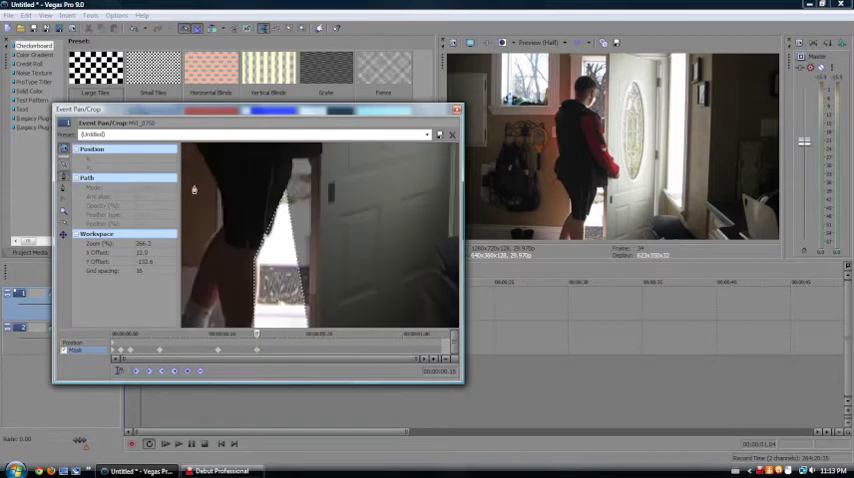
{"action": "left_click", "coordinate": [291, 222]}
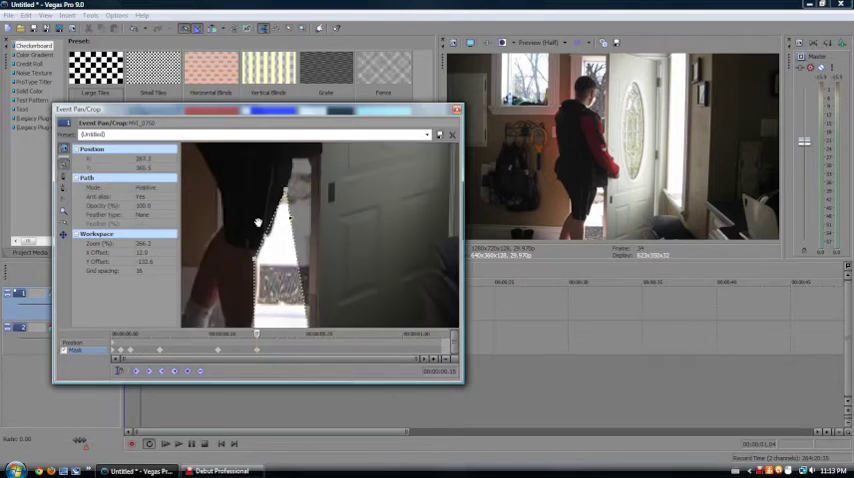
{"action": "left_click_drag", "start_coordinate": [291, 218], "coordinate": [311, 158]}
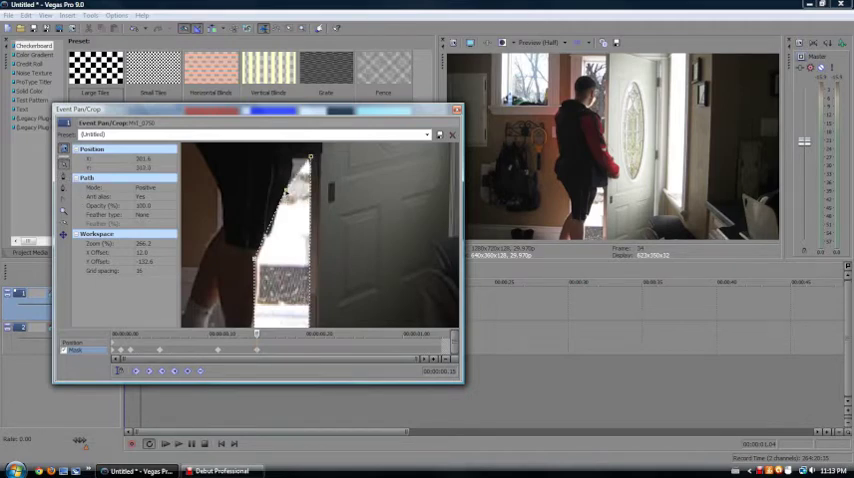
{"action": "left_click_drag", "start_coordinate": [287, 192], "coordinate": [299, 163]}
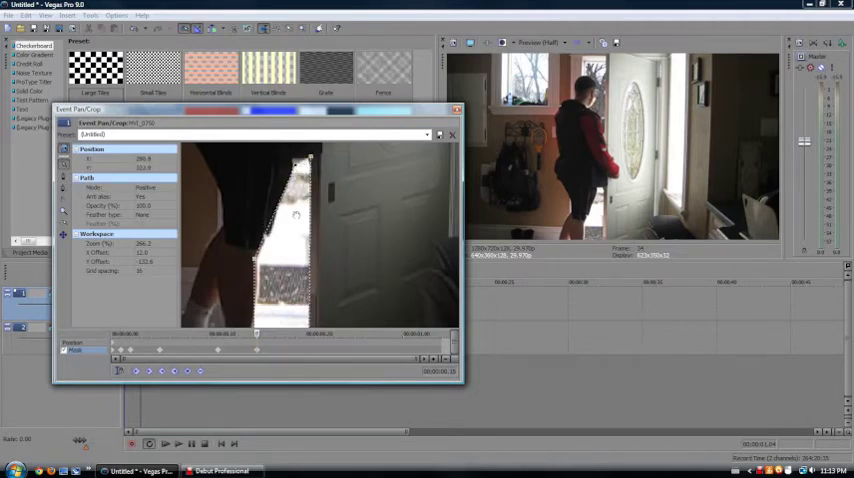
{"action": "left_click_drag", "start_coordinate": [272, 230], "coordinate": [269, 177]}
{"action": "left_click", "coordinate": [279, 186]}
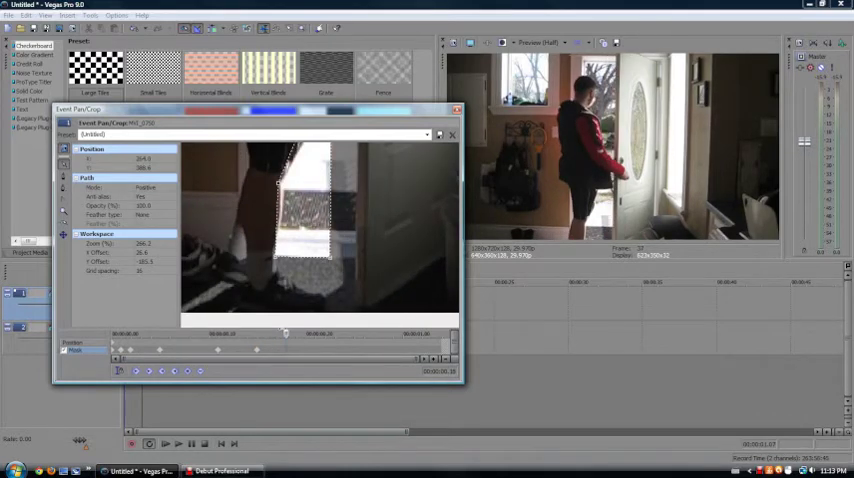
Widen the bottom of the mask and move its right edge to the door.
{"action": "left_click_drag", "start_coordinate": [353, 230], "coordinate": [353, 262]}
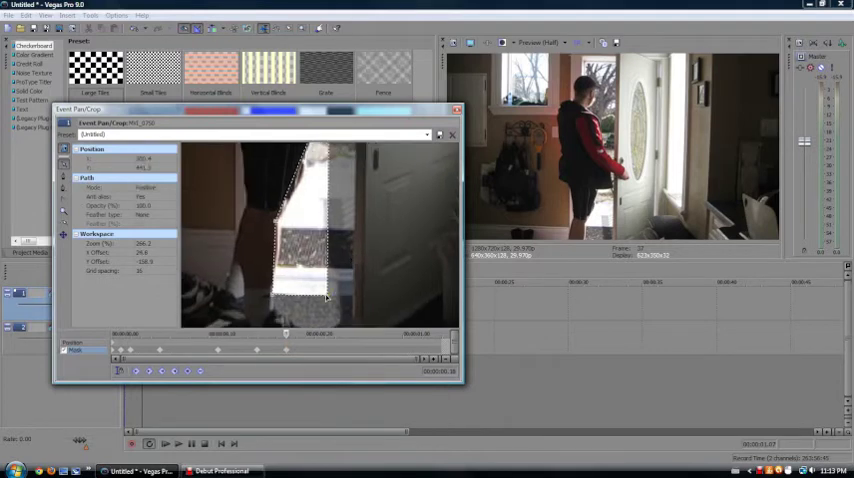
{"action": "left_click_drag", "start_coordinate": [326, 299], "coordinate": [355, 295]}
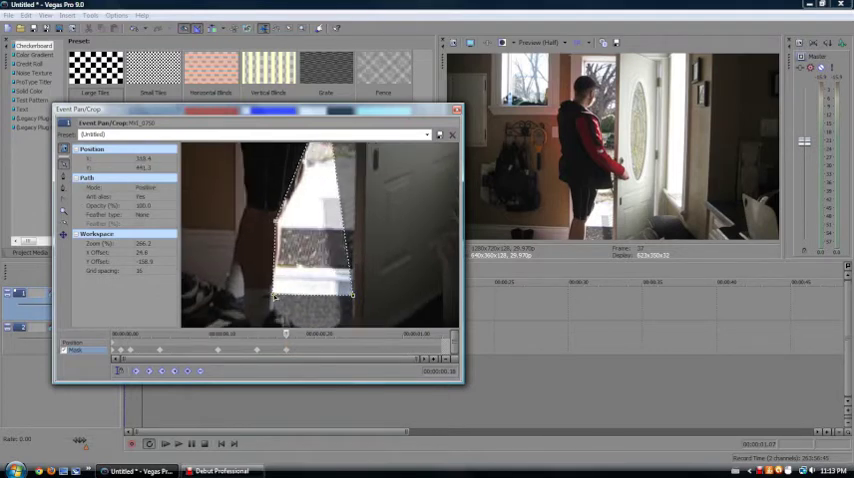
{"action": "left_click", "coordinate": [281, 227]}
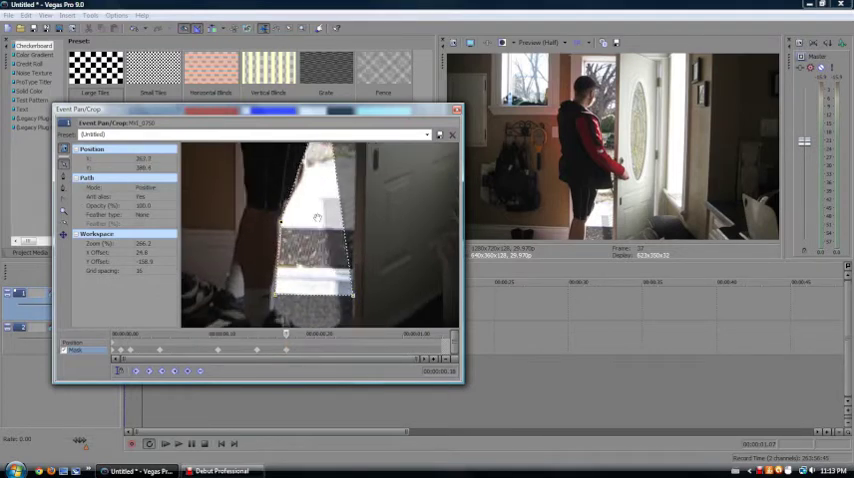
{"action": "mouse_move", "coordinate": [318, 218]}
{"action": "left_mouse_down"}
{"action": "mouse_move", "coordinate": [333, 186]}
{"action": "mouse_move", "coordinate": [333, 268]}
{"action": "left_mouse_up"}
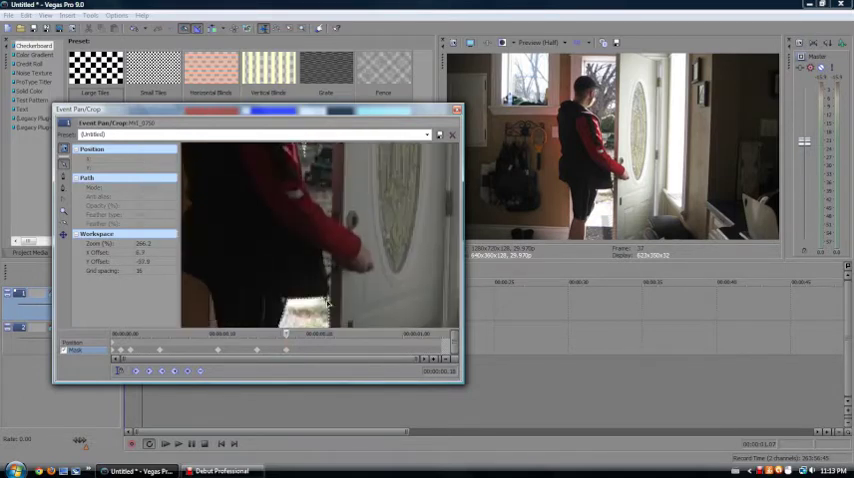
{"action": "left_click_drag", "start_coordinate": [218, 200], "coordinate": [200, 185]}
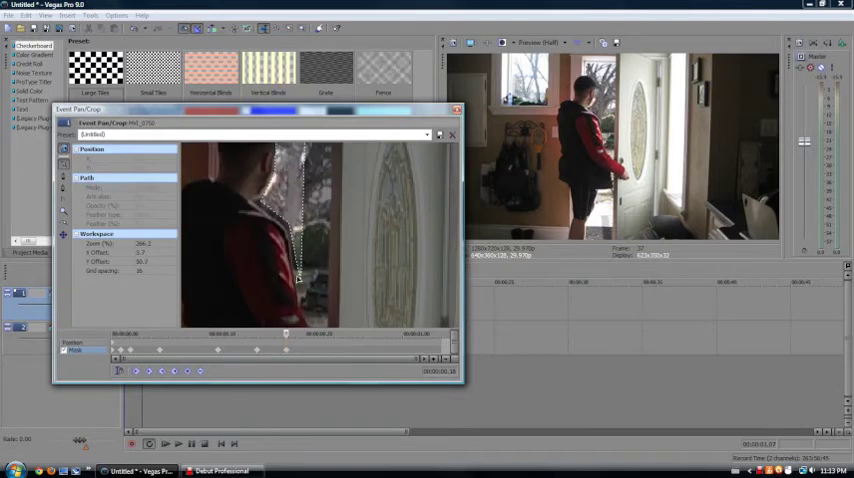
{"action": "mouse_move", "coordinate": [299, 283]}
{"action": "left_mouse_down"}
{"action": "mouse_move", "coordinate": [299, 221]}
{"action": "mouse_move", "coordinate": [286, 172]}
{"action": "left_mouse_up"}
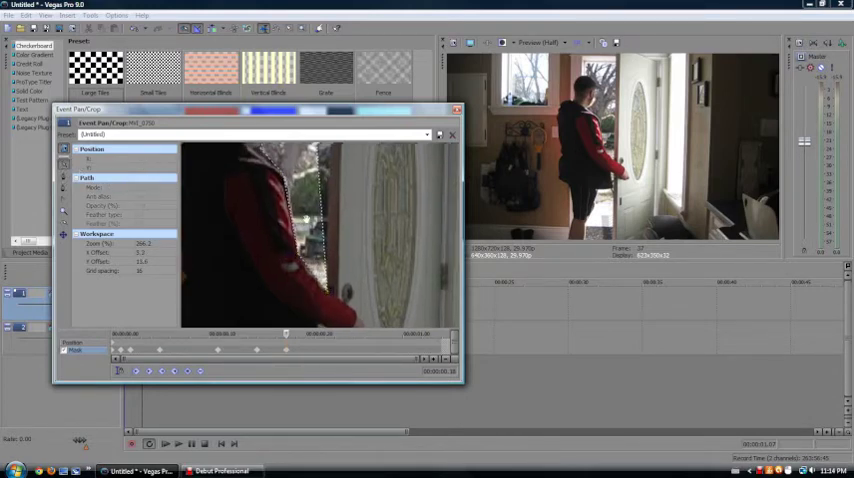
{"action": "left_click_drag", "start_coordinate": [336, 184], "coordinate": [243, 271]}
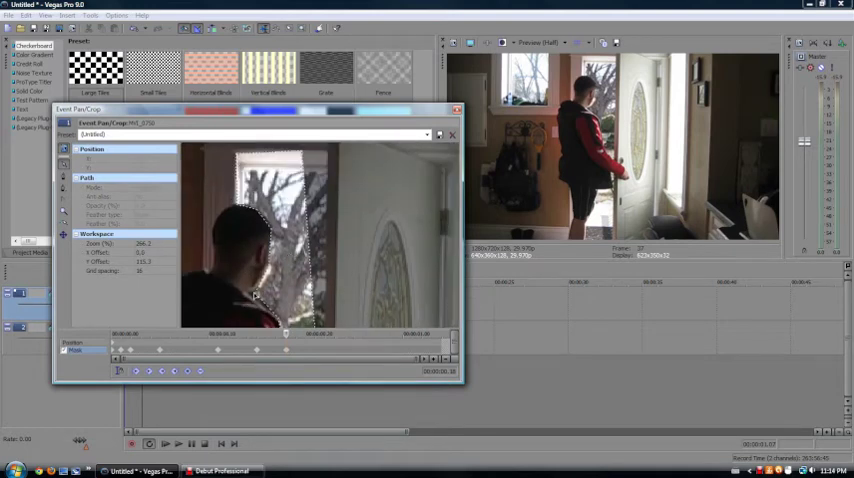
{"action": "left_click", "coordinate": [255, 296]}
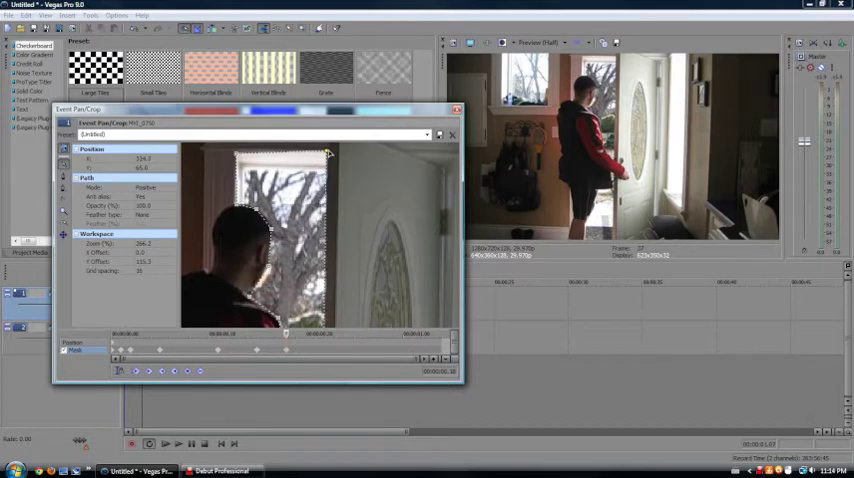
{"action": "left_click", "coordinate": [295, 283]}
{"action": "mouse_move", "coordinate": [293, 283]}
{"action": "left_mouse_down"}
{"action": "mouse_move", "coordinate": [313, 313]}
{"action": "mouse_move", "coordinate": [261, 196]}
{"action": "left_mouse_up"}
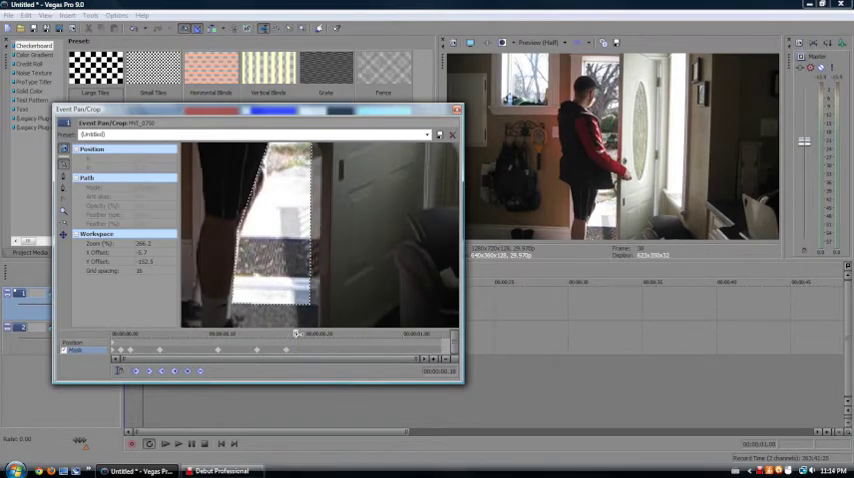
At a later frame, pull the mask corners out to the door edge toward the arm.
{"action": "left_click_drag", "start_coordinate": [296, 333], "coordinate": [325, 333]}
{"action": "mouse_move", "coordinate": [339, 199]}
{"action": "left_mouse_down"}
{"action": "mouse_move", "coordinate": [307, 297]}
{"action": "mouse_move", "coordinate": [309, 157]}
{"action": "left_mouse_up"}
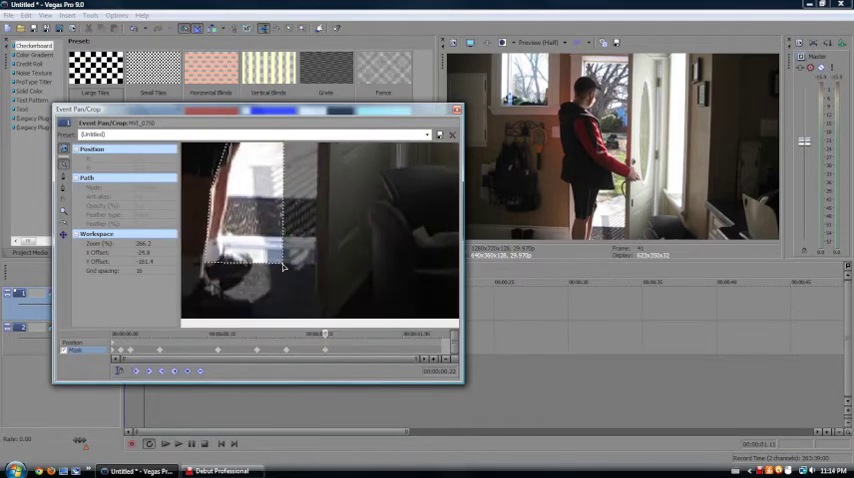
{"action": "left_click_drag", "start_coordinate": [283, 267], "coordinate": [316, 266]}
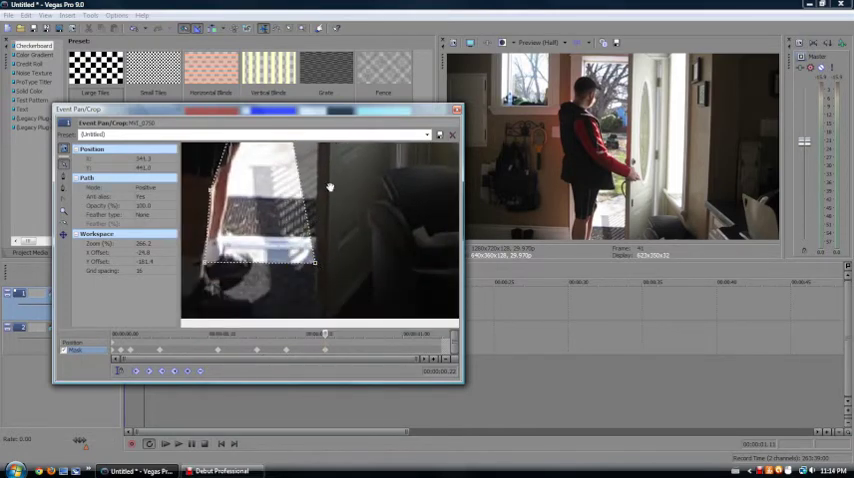
{"action": "left_click", "coordinate": [222, 258]}
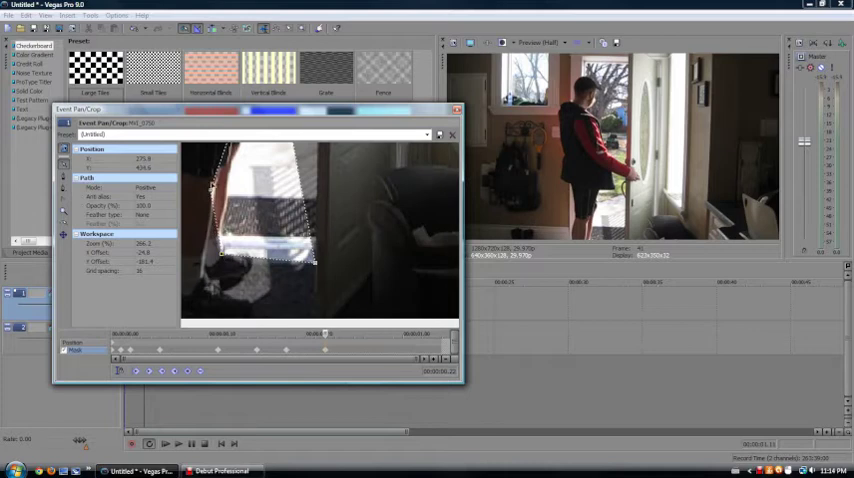
{"action": "left_click_drag", "start_coordinate": [339, 170], "coordinate": [320, 290]}
{"action": "left_click_drag", "start_coordinate": [288, 192], "coordinate": [321, 198]}
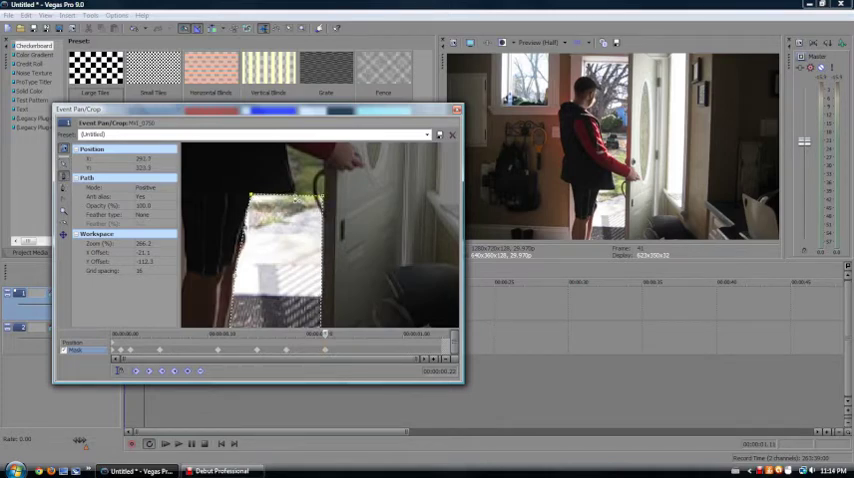
{"action": "left_click_drag", "start_coordinate": [298, 197], "coordinate": [291, 195]}
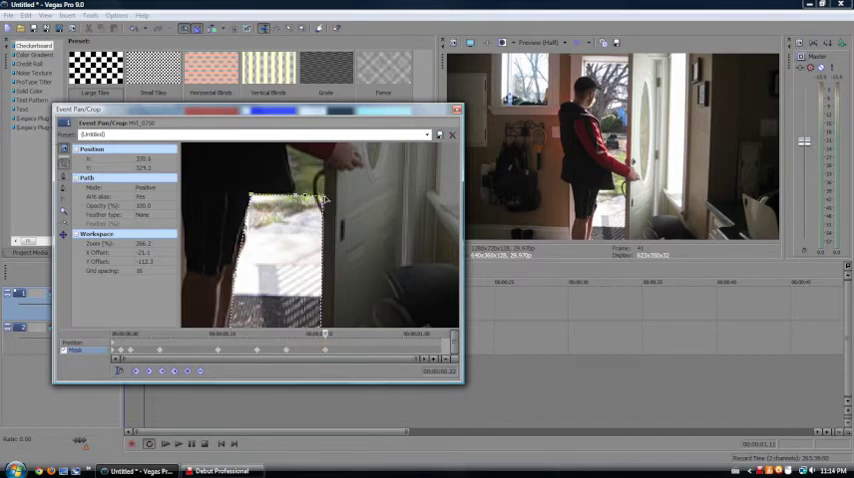
{"action": "left_click_drag", "start_coordinate": [323, 199], "coordinate": [325, 160]}
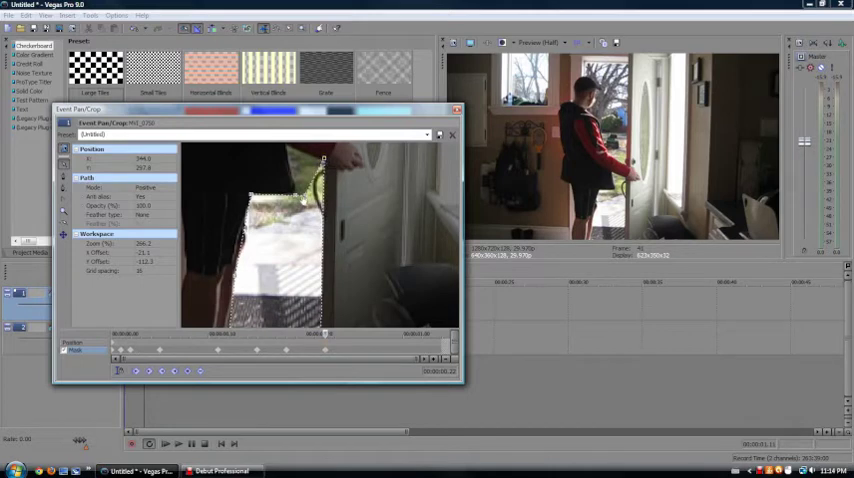
{"action": "left_click_drag", "start_coordinate": [307, 199], "coordinate": [287, 147]}
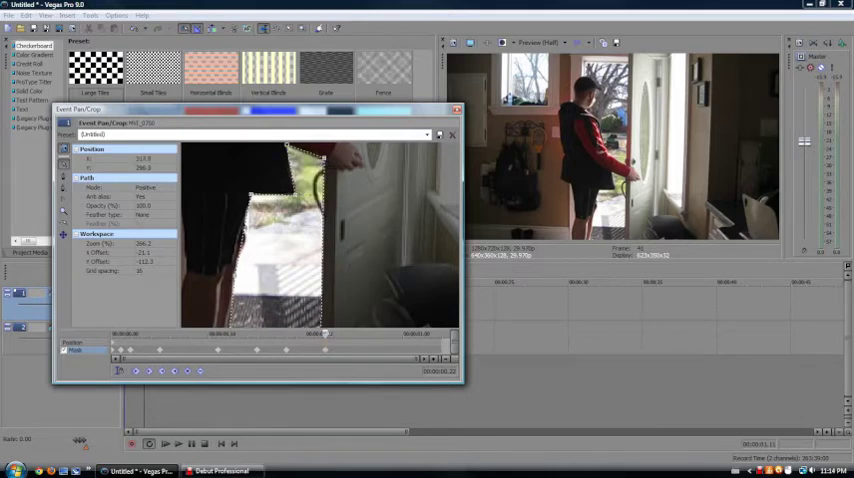
Step forward a frame and raise mask points along the arm and head outline.
{"action": "mouse_move", "coordinate": [325, 333]}
{"action": "left_mouse_down"}
{"action": "mouse_move", "coordinate": [338, 331]}
{"action": "mouse_move", "coordinate": [318, 333]}
{"action": "left_mouse_up"}
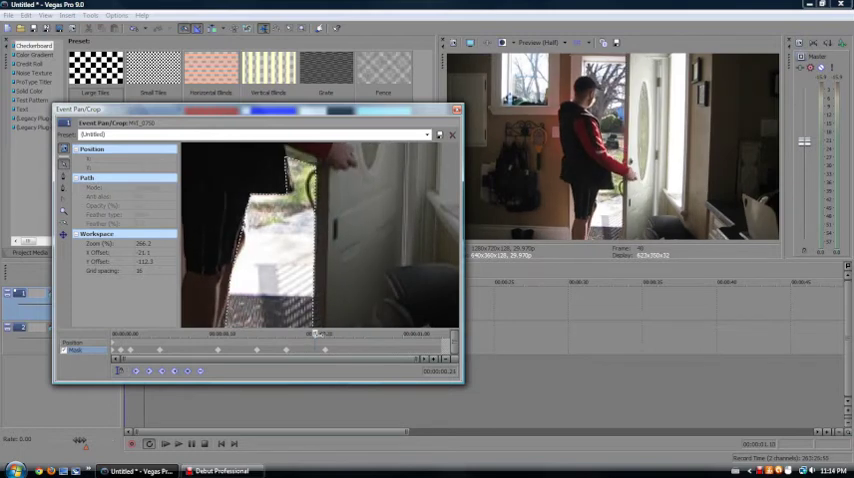
{"action": "left_click_drag", "start_coordinate": [250, 230], "coordinate": [296, 278]}
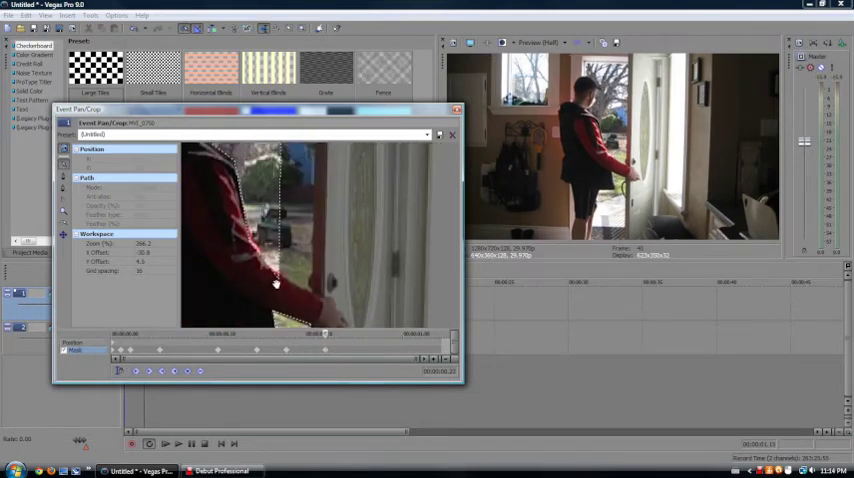
{"action": "left_click", "coordinate": [280, 280]}
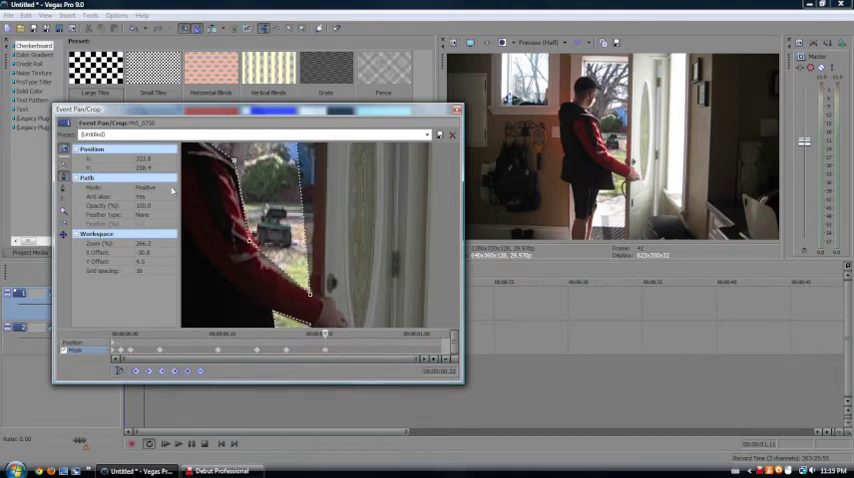
{"action": "left_click", "coordinate": [65, 172]}
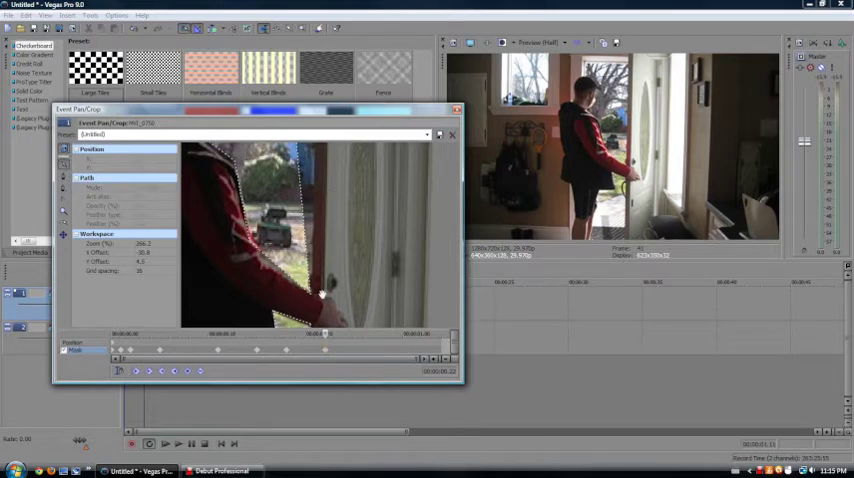
{"action": "left_click_drag", "start_coordinate": [338, 207], "coordinate": [286, 165]}
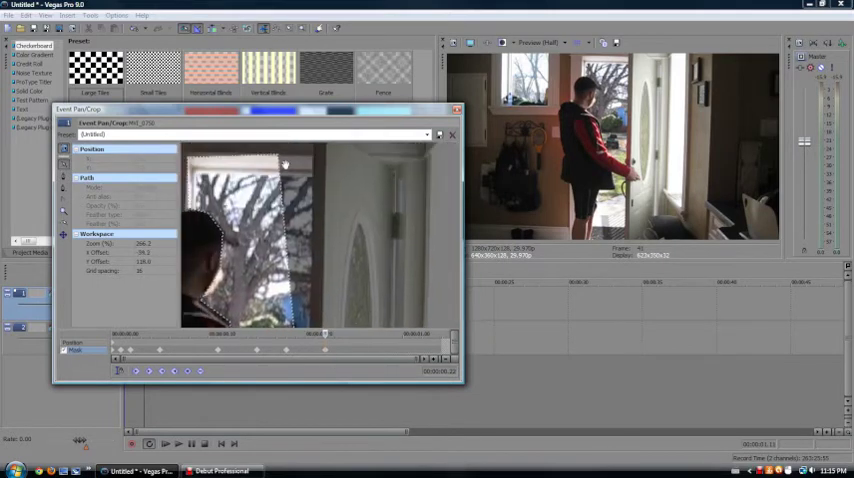
{"action": "left_click_drag", "start_coordinate": [280, 200], "coordinate": [303, 155]}
{"action": "left_click", "coordinate": [242, 233]}
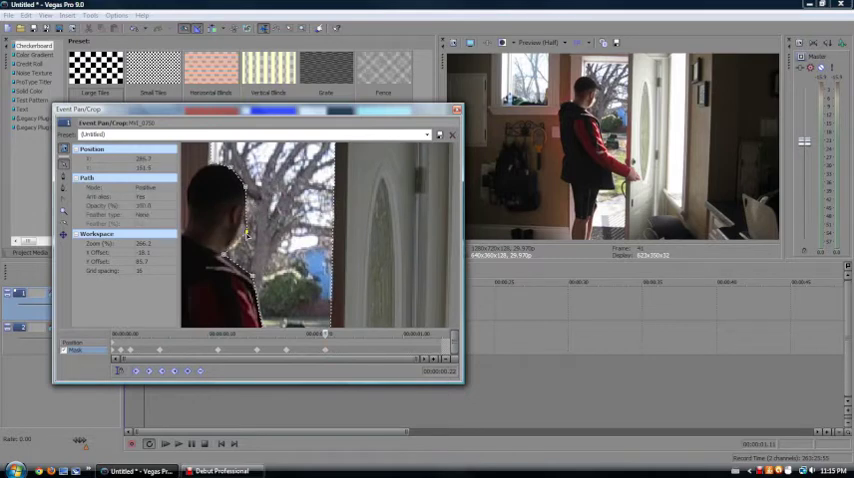
{"action": "left_click_drag", "start_coordinate": [245, 232], "coordinate": [258, 196]}
{"action": "mouse_move", "coordinate": [287, 233]}
{"action": "left_mouse_down"}
{"action": "mouse_move", "coordinate": [282, 385]}
{"action": "mouse_move", "coordinate": [298, 325]}
{"action": "left_mouse_up"}
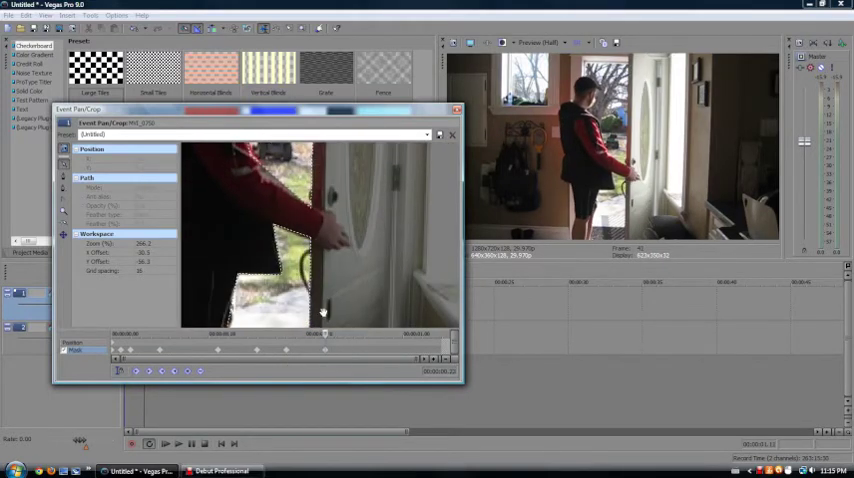
Step back a frame and reshape the mask along the man's arm.
{"action": "mouse_move", "coordinate": [329, 333]}
{"action": "left_mouse_down"}
{"action": "mouse_move", "coordinate": [325, 160]}
{"action": "mouse_move", "coordinate": [334, 218]}
{"action": "left_mouse_up"}
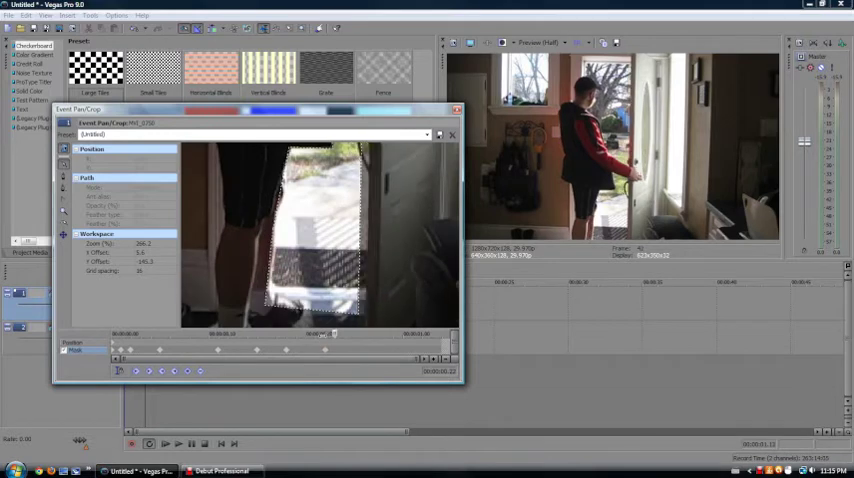
{"action": "left_click_drag", "start_coordinate": [316, 335], "coordinate": [312, 335]}
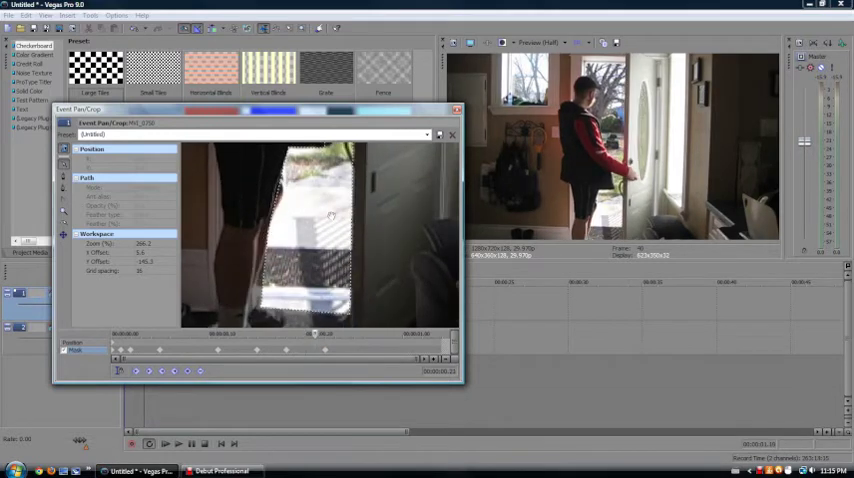
{"action": "left_click_drag", "start_coordinate": [330, 215], "coordinate": [315, 302]}
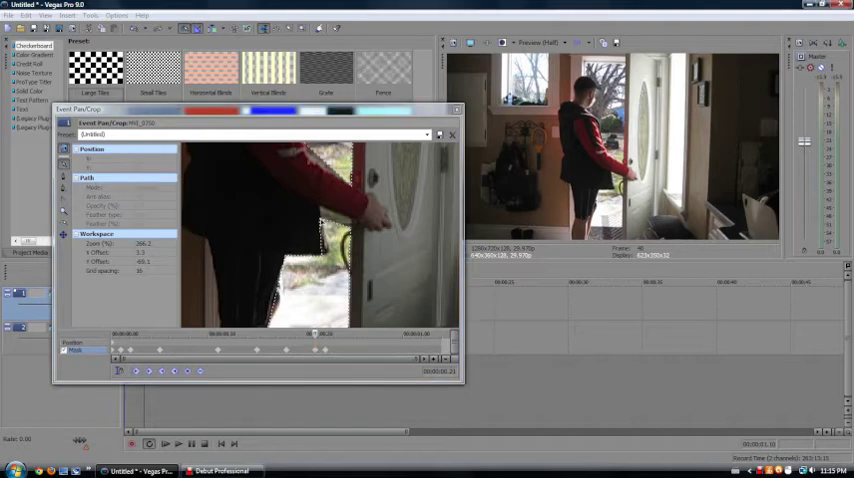
{"action": "left_click_drag", "start_coordinate": [352, 230], "coordinate": [352, 218]}
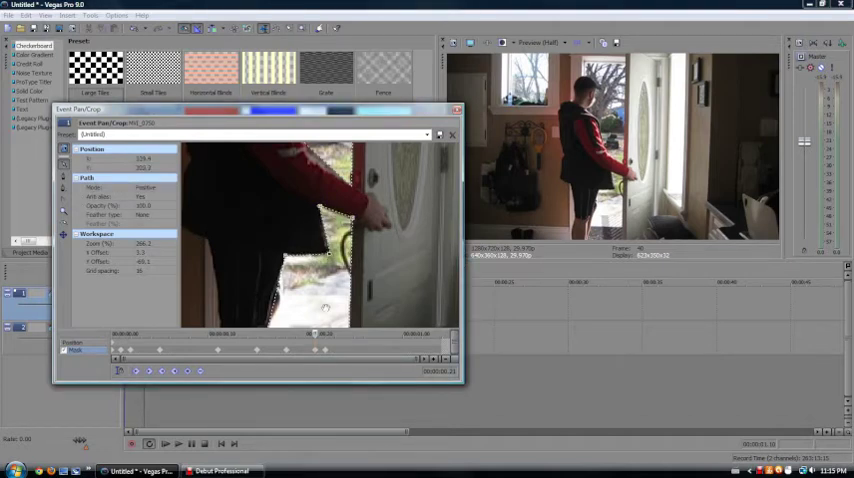
At a later frame, fit the mask vertices to the lower doorway opening.
{"action": "left_click_drag", "start_coordinate": [311, 334], "coordinate": [373, 333]}
{"action": "left_click_drag", "start_coordinate": [365, 220], "coordinate": [390, 235]}
{"action": "left_click_drag", "start_coordinate": [395, 292], "coordinate": [362, 290]}
{"action": "left_click_drag", "start_coordinate": [234, 296], "coordinate": [258, 282]}
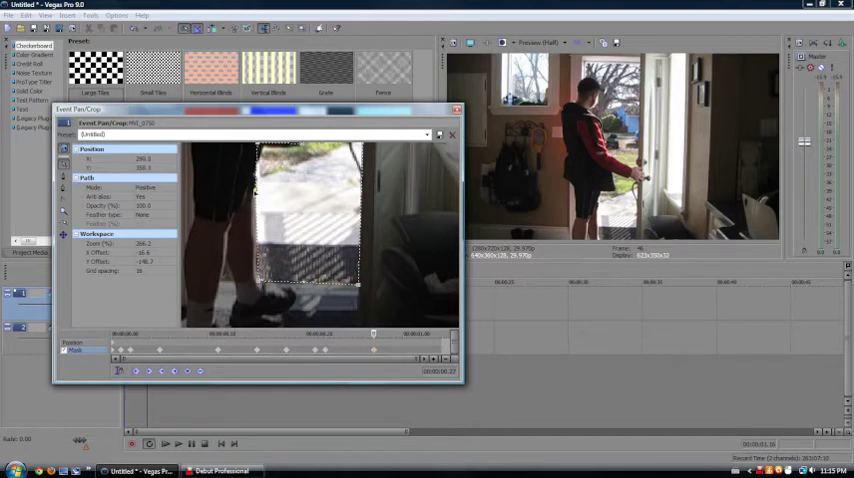
On the latest mask keyframe, drag mask points to trace the man's sleeve.
{"action": "left_click", "coordinate": [280, 202]}
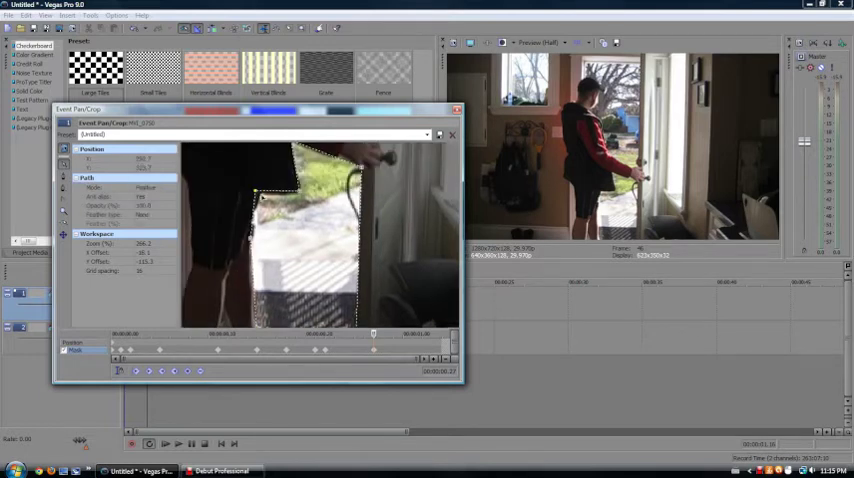
{"action": "mouse_move", "coordinate": [280, 202]}
{"action": "left_mouse_down"}
{"action": "mouse_move", "coordinate": [336, 290]}
{"action": "mouse_move", "coordinate": [307, 294]}
{"action": "left_mouse_up"}
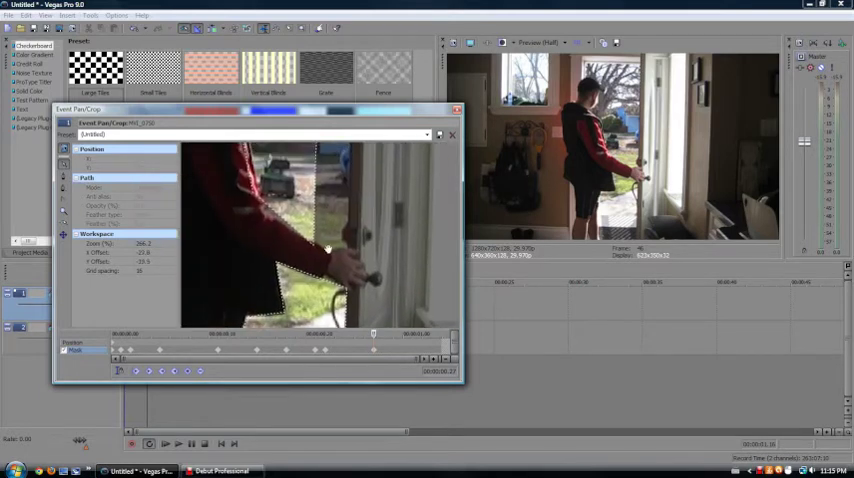
{"action": "left_click", "coordinate": [315, 290]}
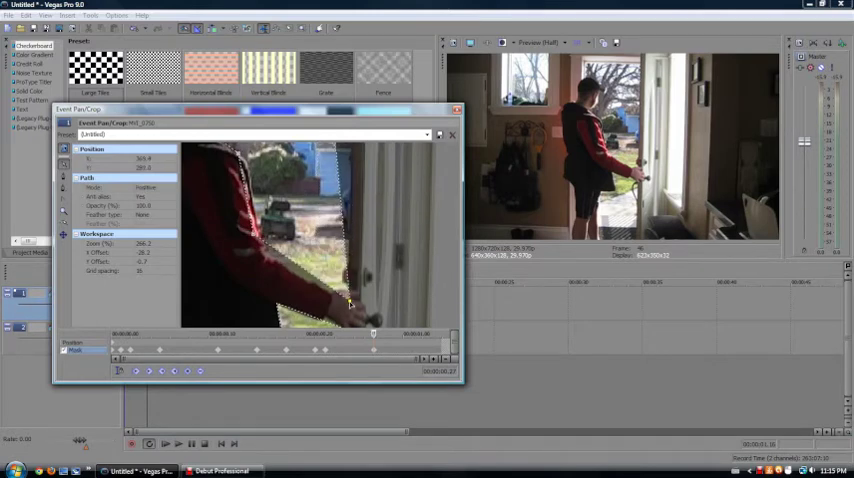
{"action": "left_click_drag", "start_coordinate": [257, 240], "coordinate": [282, 236]}
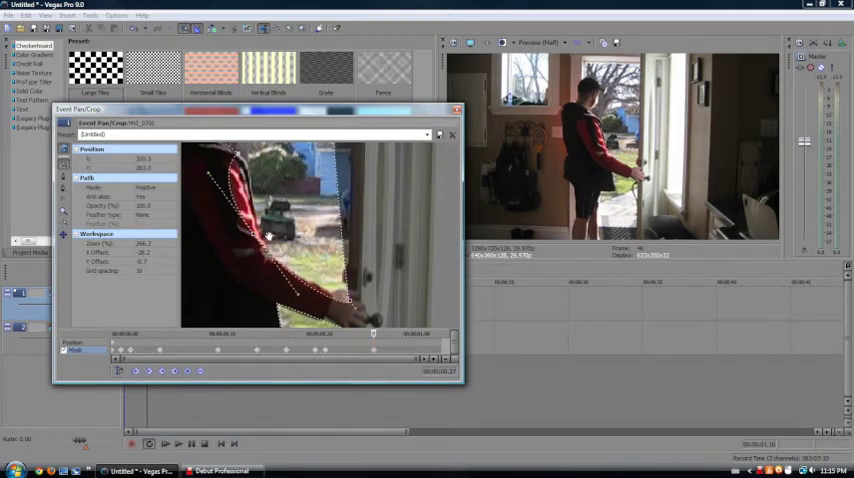
{"action": "mouse_move", "coordinate": [282, 236]}
{"action": "left_mouse_down"}
{"action": "mouse_move", "coordinate": [293, 183]}
{"action": "mouse_move", "coordinate": [280, 300]}
{"action": "left_mouse_up"}
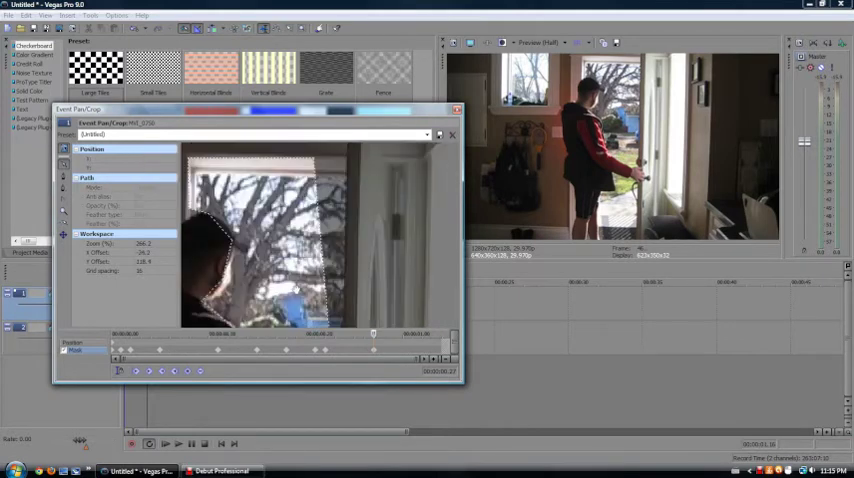
Fit mask points to the man's head and the door edge by his hand, then advance frames.
{"action": "left_click", "coordinate": [230, 237]}
{"action": "left_click_drag", "start_coordinate": [223, 284], "coordinate": [226, 286]}
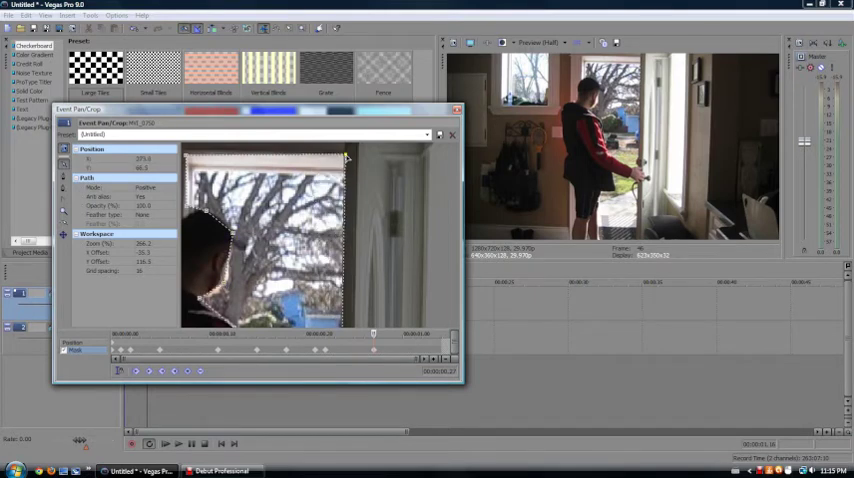
{"action": "left_click_drag", "start_coordinate": [345, 190], "coordinate": [350, 150]}
{"action": "left_click_drag", "start_coordinate": [298, 143], "coordinate": [362, 200]}
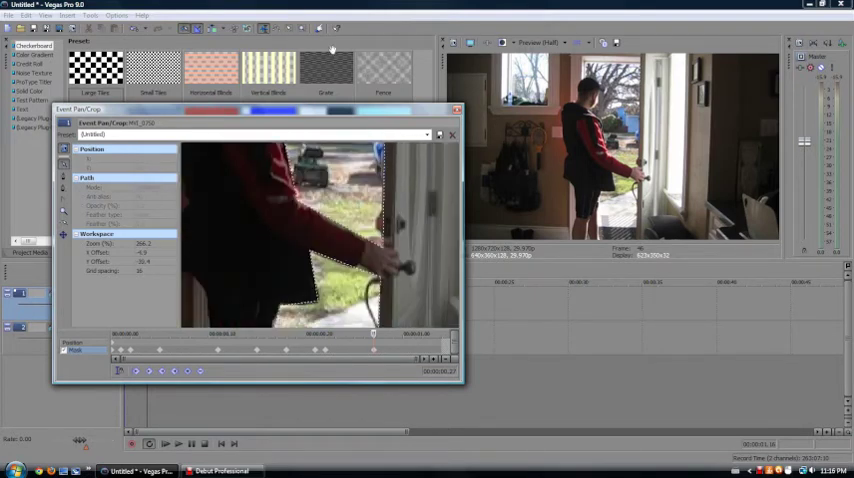
{"action": "left_click", "coordinate": [349, 224]}
{"action": "left_click_drag", "start_coordinate": [347, 224], "coordinate": [352, 226]}
{"action": "left_click", "coordinate": [366, 343]}
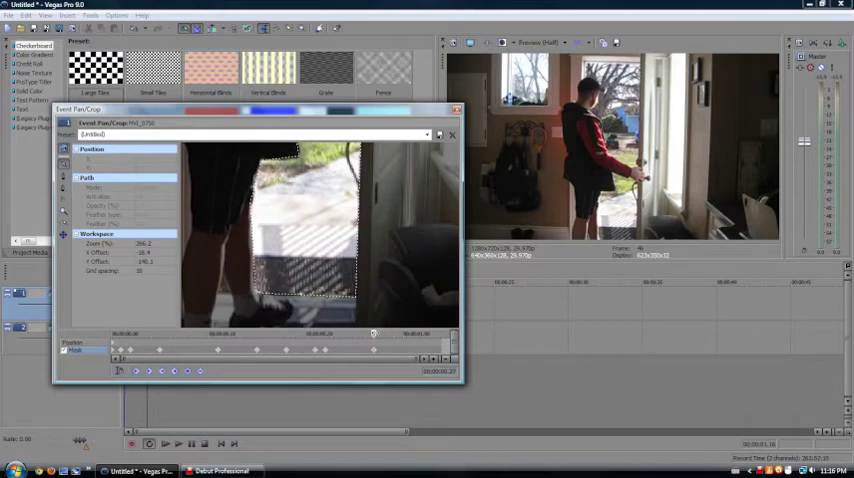
{"action": "left_click_drag", "start_coordinate": [373, 333], "coordinate": [410, 333]}
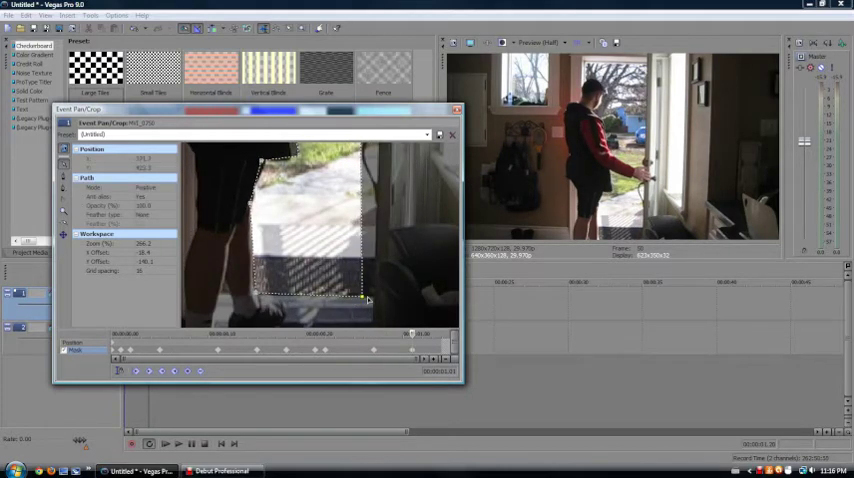
Nudge a mask point upward along the man's arm near the door handle.
{"action": "left_click_drag", "start_coordinate": [355, 298], "coordinate": [293, 229]}
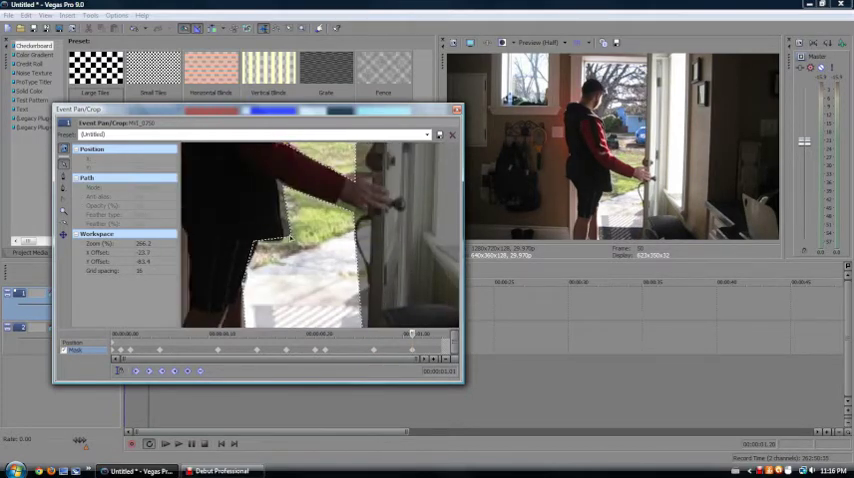
{"action": "left_click", "coordinate": [285, 190]}
{"action": "left_click_drag", "start_coordinate": [283, 188], "coordinate": [278, 181]}
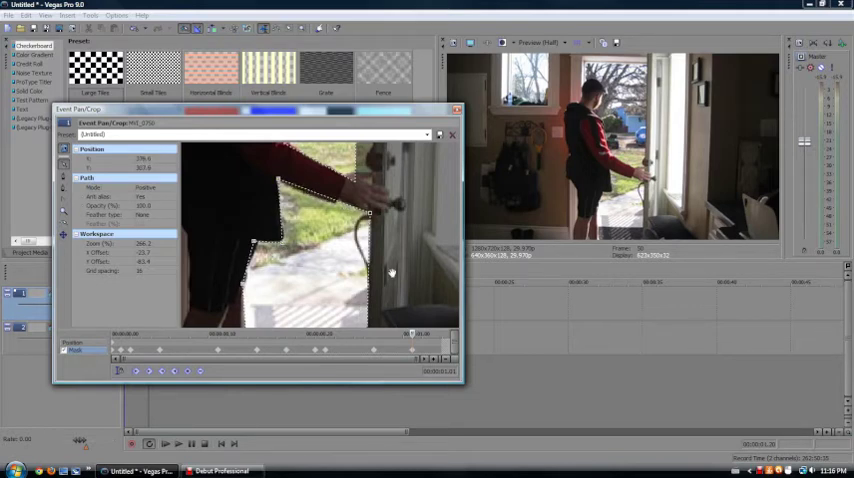
Reshape the mask around the man's head and shoulder, and pick a point on his arm.
{"action": "mouse_move", "coordinate": [395, 250]}
{"action": "left_mouse_down"}
{"action": "mouse_move", "coordinate": [370, 200]}
{"action": "mouse_move", "coordinate": [338, 315]}
{"action": "mouse_move", "coordinate": [358, 327]}
{"action": "left_mouse_up"}
{"action": "left_click_drag", "start_coordinate": [381, 224], "coordinate": [362, 214]}
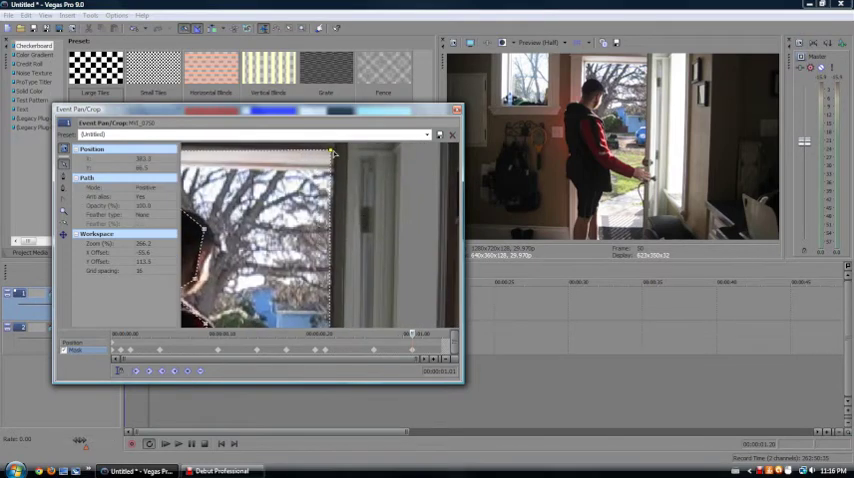
{"action": "left_click_drag", "start_coordinate": [318, 150], "coordinate": [248, 216]}
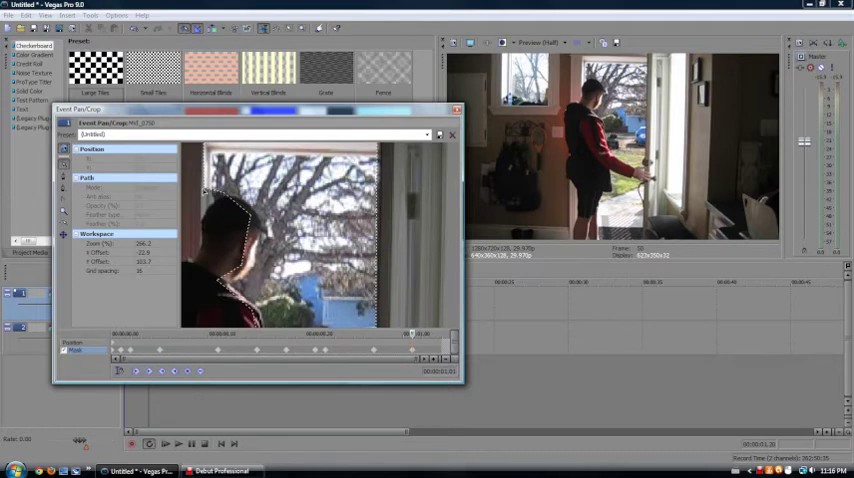
{"action": "left_click_drag", "start_coordinate": [213, 145], "coordinate": [216, 171]}
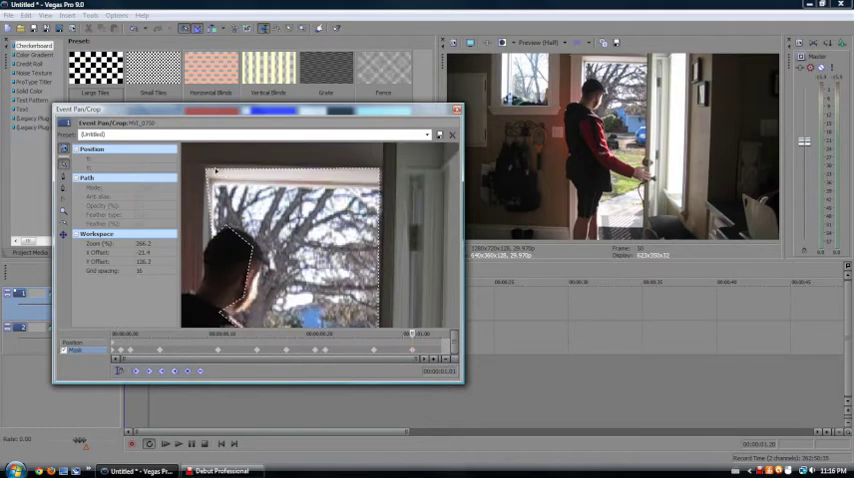
{"action": "left_click", "coordinate": [214, 240]}
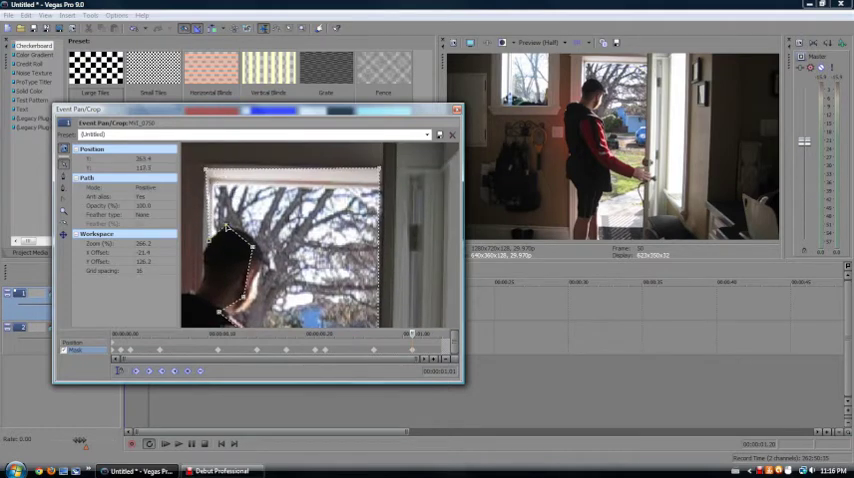
{"action": "left_click_drag", "start_coordinate": [252, 244], "coordinate": [266, 252]}
{"action": "left_click_drag", "start_coordinate": [245, 298], "coordinate": [248, 305]}
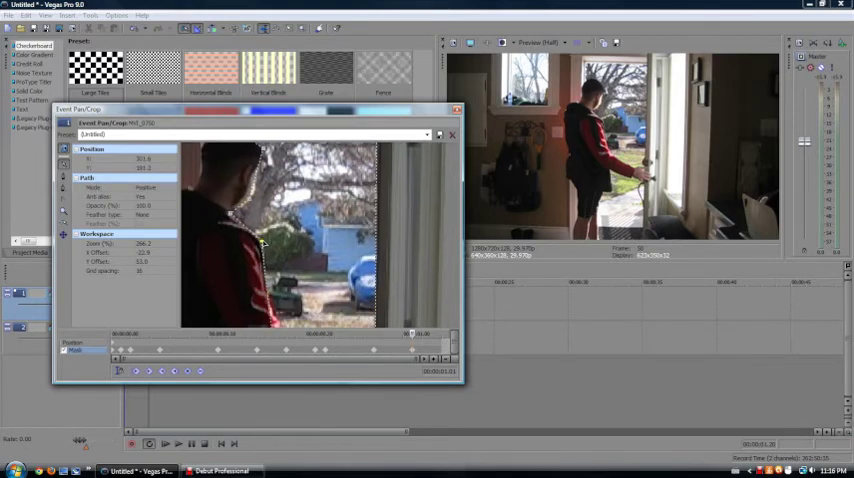
{"action": "left_click_drag", "start_coordinate": [287, 240], "coordinate": [287, 197]}
{"action": "left_click", "coordinate": [276, 268]}
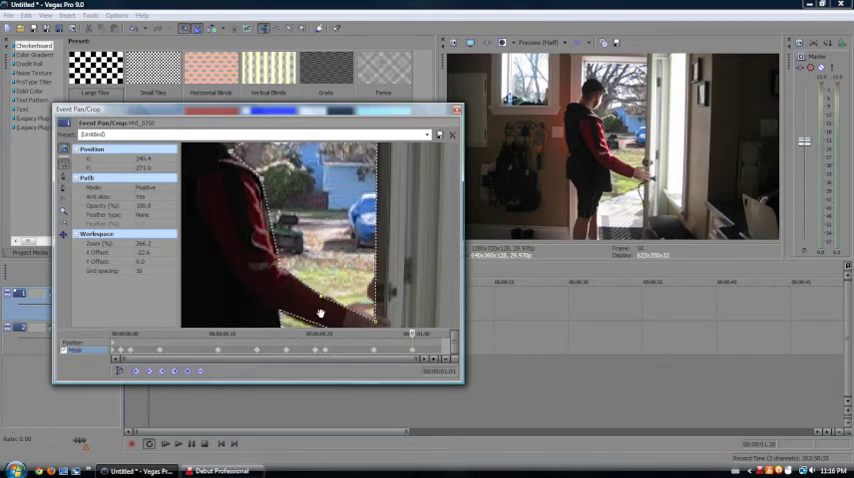
At the final mask keyframe, move a mask point to trace the man's sleeve.
{"action": "left_click", "coordinate": [441, 333]}
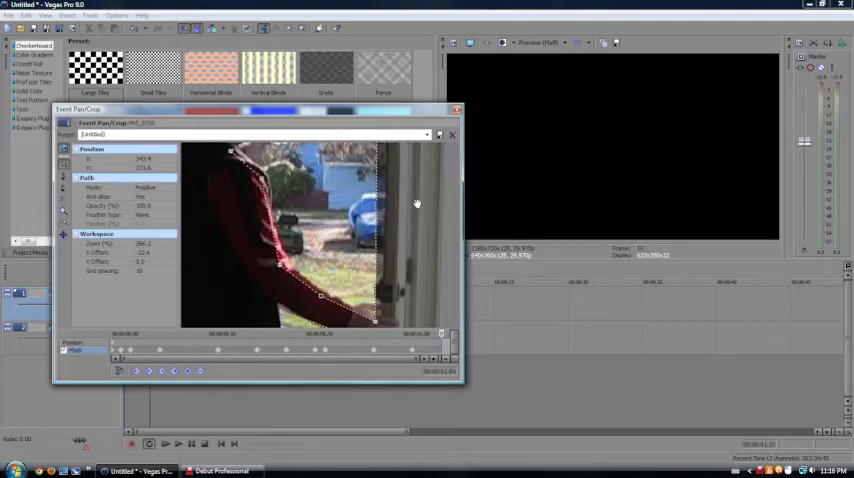
{"action": "mouse_move", "coordinate": [417, 204]}
{"action": "left_mouse_down"}
{"action": "mouse_move", "coordinate": [352, 176]}
{"action": "mouse_move", "coordinate": [362, 176]}
{"action": "left_mouse_up"}
{"action": "left_click_drag", "start_coordinate": [390, 252], "coordinate": [368, 257]}
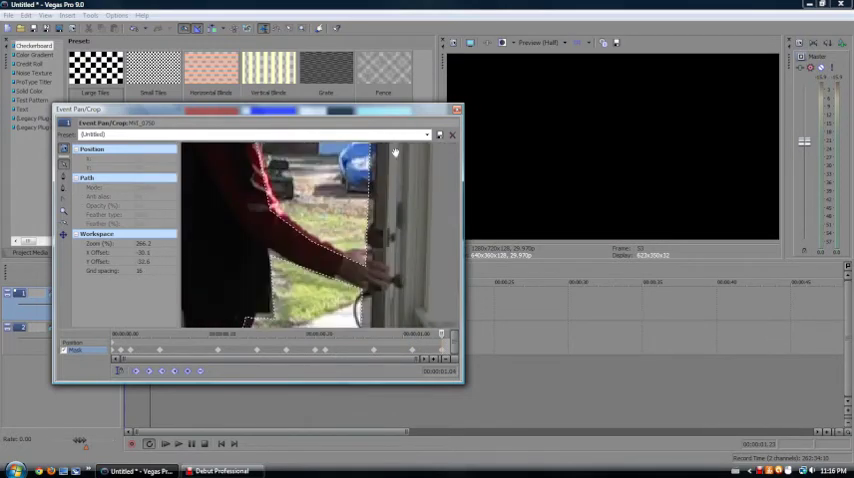
{"action": "left_click", "coordinate": [362, 257]}
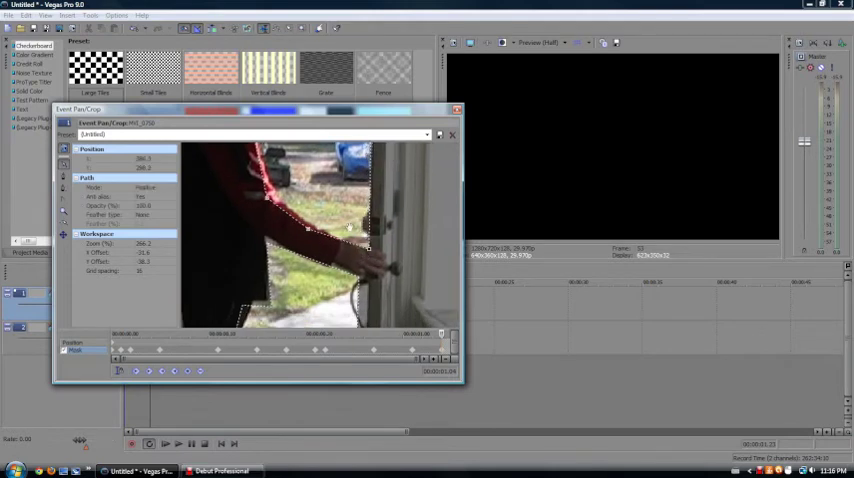
{"action": "left_click_drag", "start_coordinate": [309, 230], "coordinate": [311, 228]}
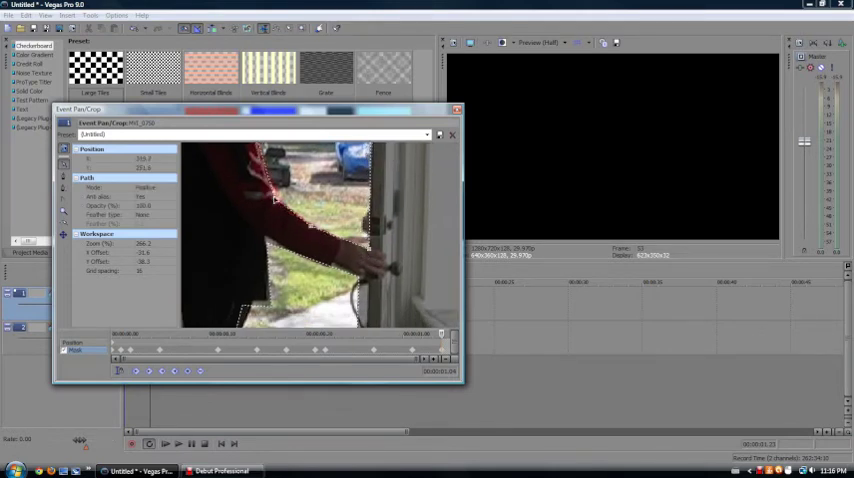
Adjust mask points along the man's shoulder and back.
{"action": "left_click_drag", "start_coordinate": [266, 200], "coordinate": [276, 228]}
{"action": "left_click", "coordinate": [284, 243]}
{"action": "left_click", "coordinate": [295, 222]}
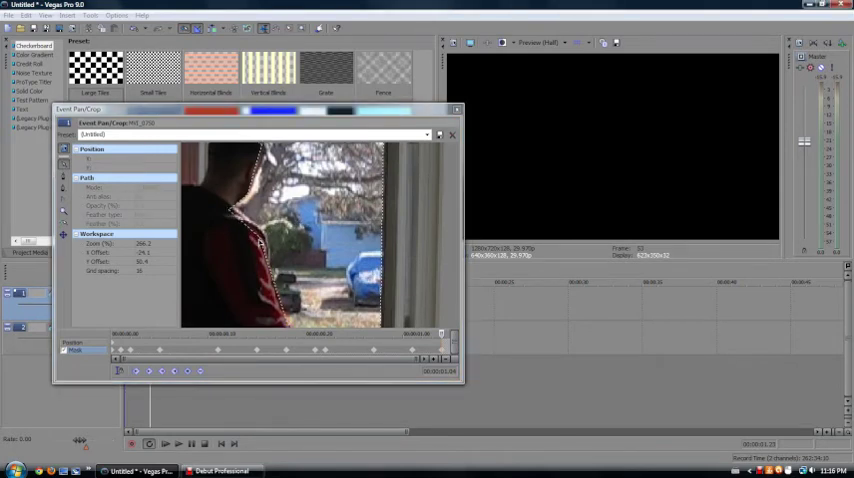
{"action": "left_click", "coordinate": [261, 244]}
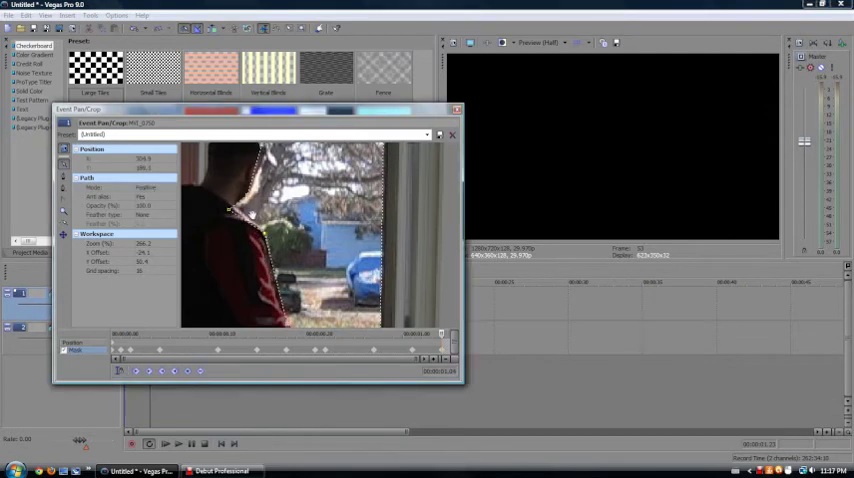
{"action": "left_click_drag", "start_coordinate": [228, 210], "coordinate": [232, 208]}
Drag the head mask points onto the outline of the man's head.
{"action": "left_click_drag", "start_coordinate": [178, 108], "coordinate": [190, 143]}
{"action": "left_click", "coordinate": [260, 205]}
{"action": "left_click_drag", "start_coordinate": [222, 178], "coordinate": [203, 186]}
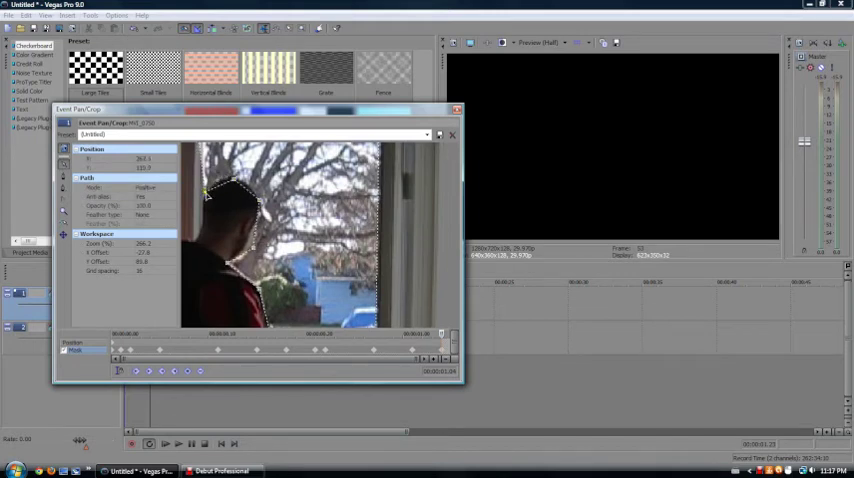
{"action": "left_click_drag", "start_coordinate": [203, 186], "coordinate": [199, 193]}
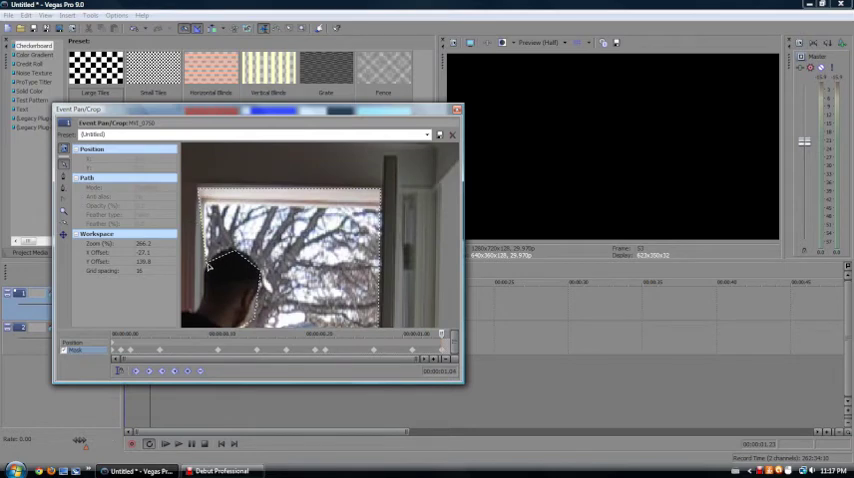
{"action": "left_click", "coordinate": [210, 267]}
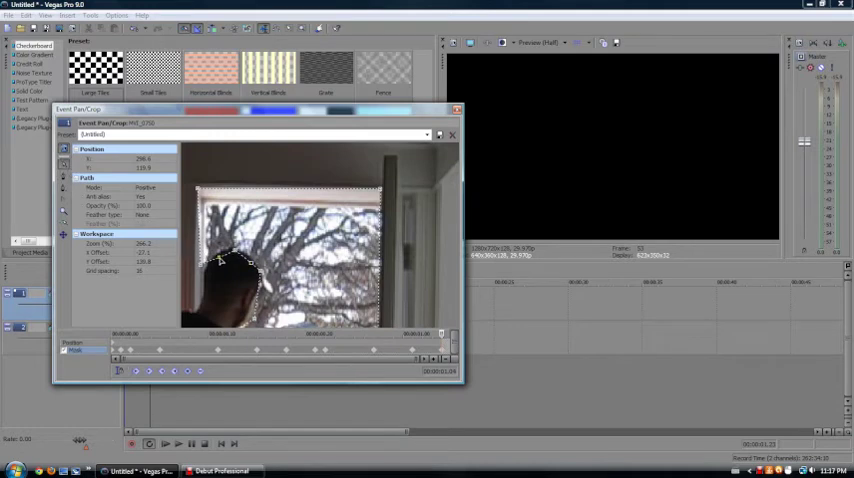
{"action": "mouse_move", "coordinate": [218, 261]}
{"action": "left_mouse_down"}
{"action": "mouse_move", "coordinate": [338, 190]}
{"action": "mouse_move", "coordinate": [301, 293]}
{"action": "left_mouse_up"}
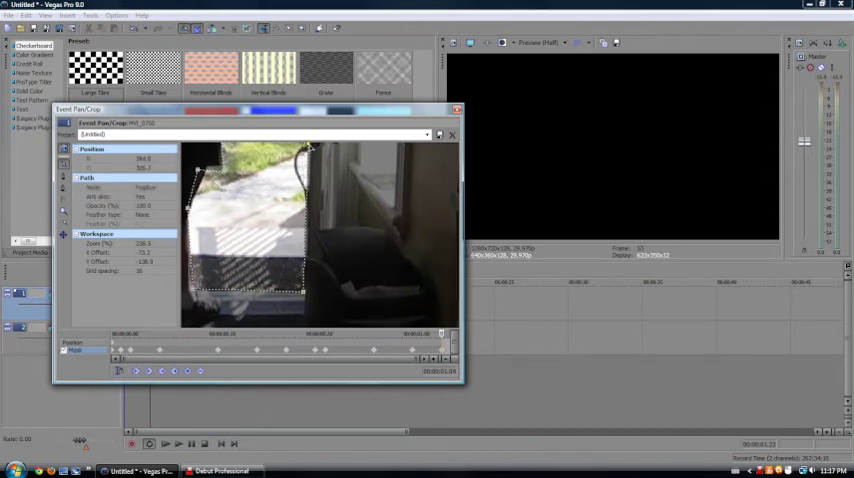
On another frame, nudge the lower doorway mask point, then return to an earlier frame.
{"action": "left_click", "coordinate": [218, 348]}
{"action": "left_click", "coordinate": [268, 230]}
{"action": "left_click_drag", "start_coordinate": [241, 229], "coordinate": [251, 232]}
{"action": "left_click_drag", "start_coordinate": [273, 290], "coordinate": [296, 211]}
{"action": "left_click", "coordinate": [251, 183]}
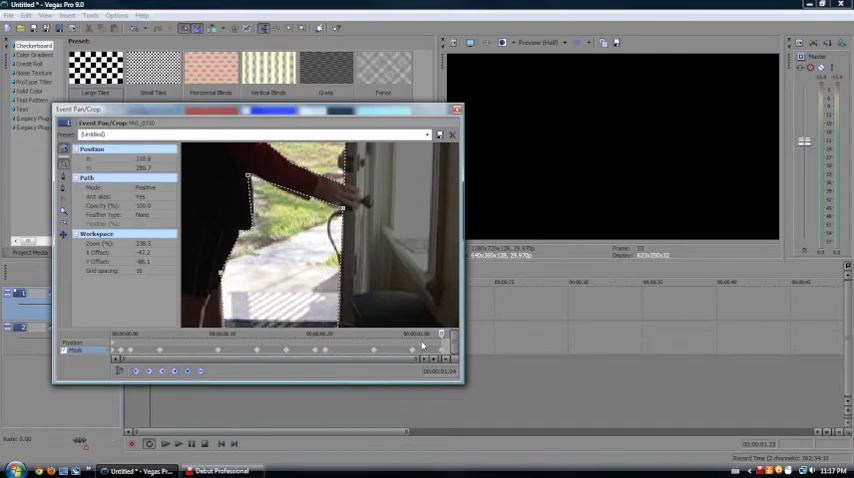
{"action": "left_click", "coordinate": [349, 334]}
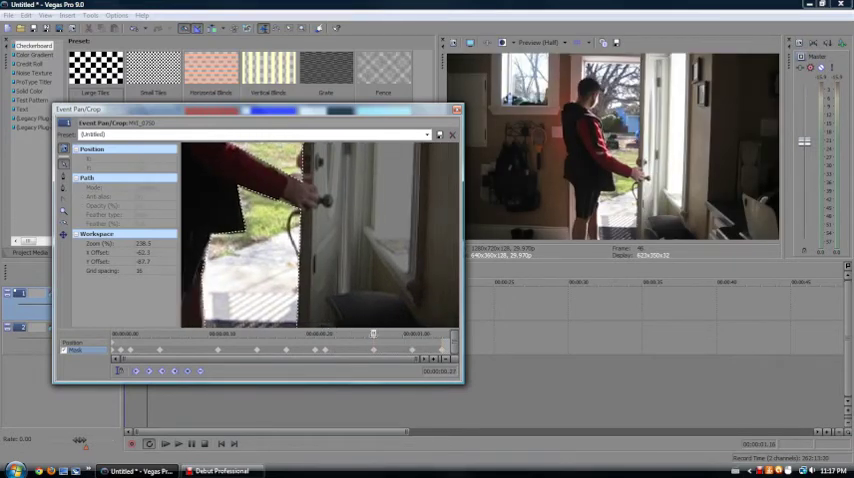
Close Event Pan/Crop, select track 2, cancel the Ctrl+S save, and move the playhead back.
{"action": "left_click", "coordinate": [452, 112]}
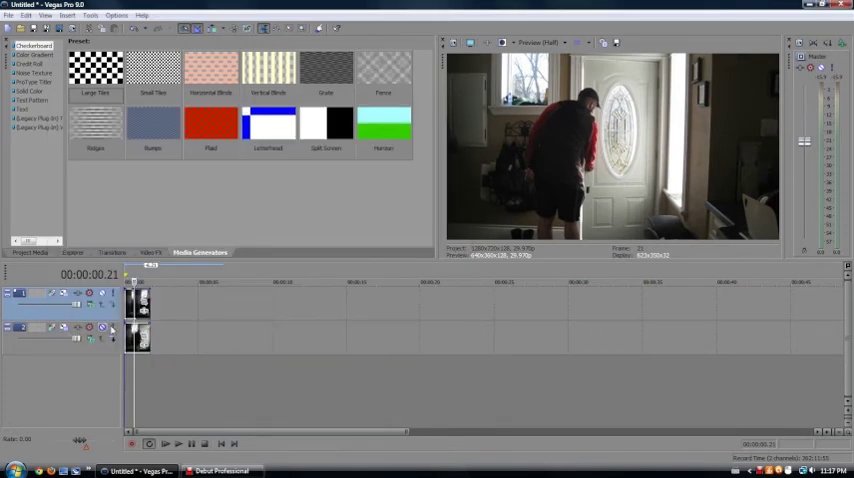
{"action": "left_click", "coordinate": [112, 327]}
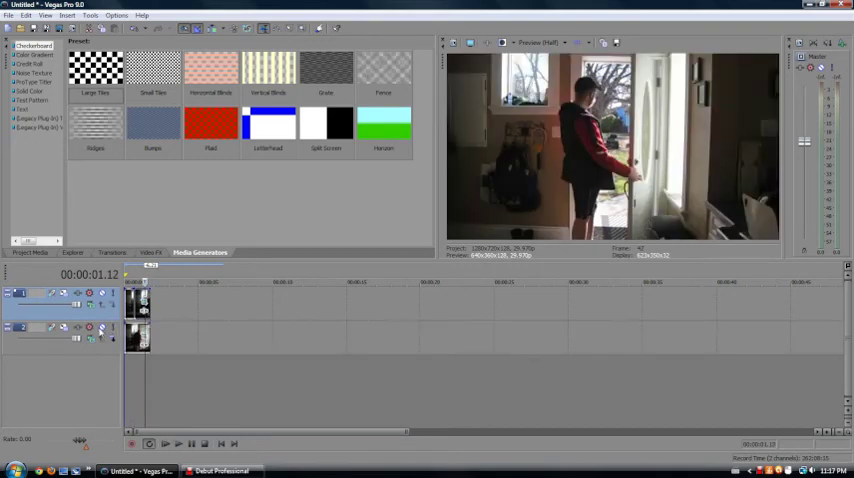
{"action": "key", "text": "ctrl+s"}
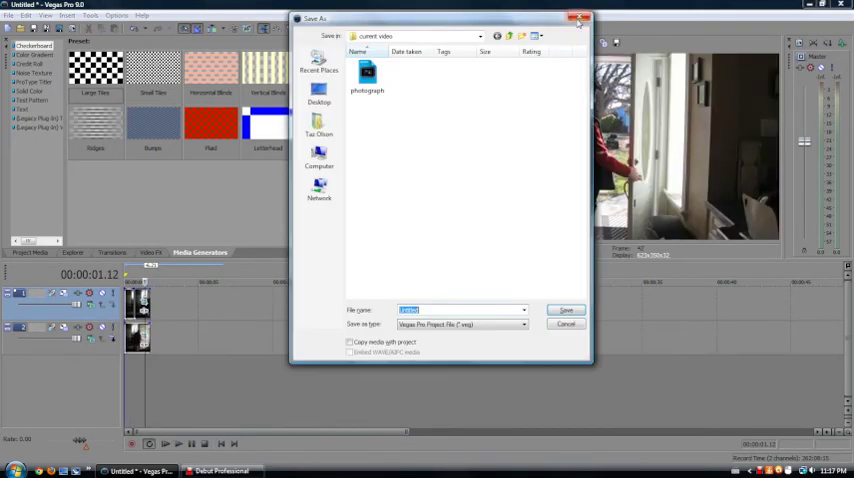
{"action": "left_click", "coordinate": [583, 17]}
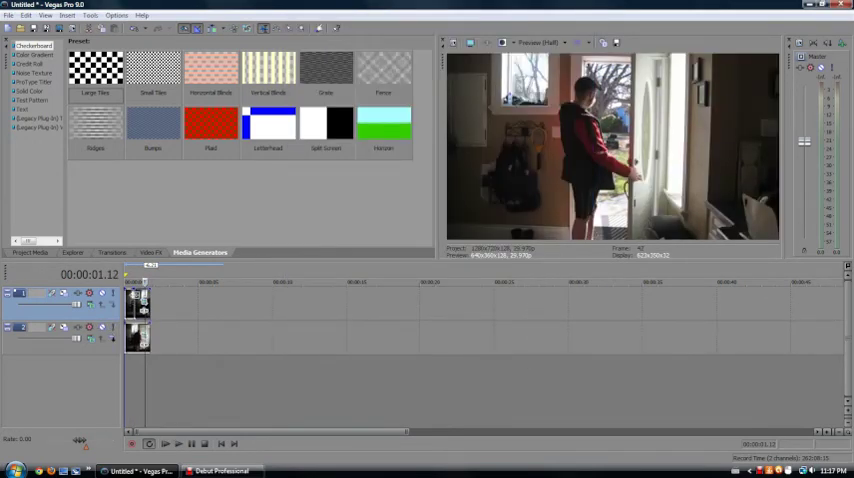
{"action": "left_click_drag", "start_coordinate": [150, 266], "coordinate": [160, 268]}
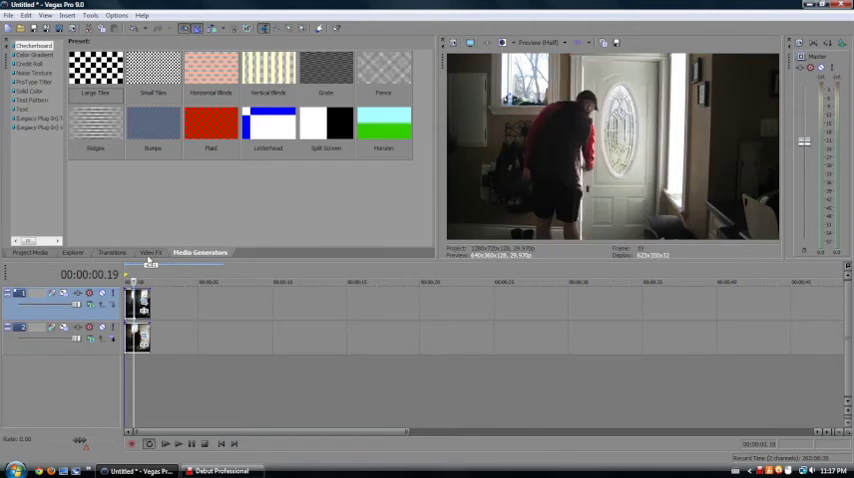
Apply the Rays effect's Luminance preset to the lower track 2 clip.
{"action": "left_click", "coordinate": [150, 253]}
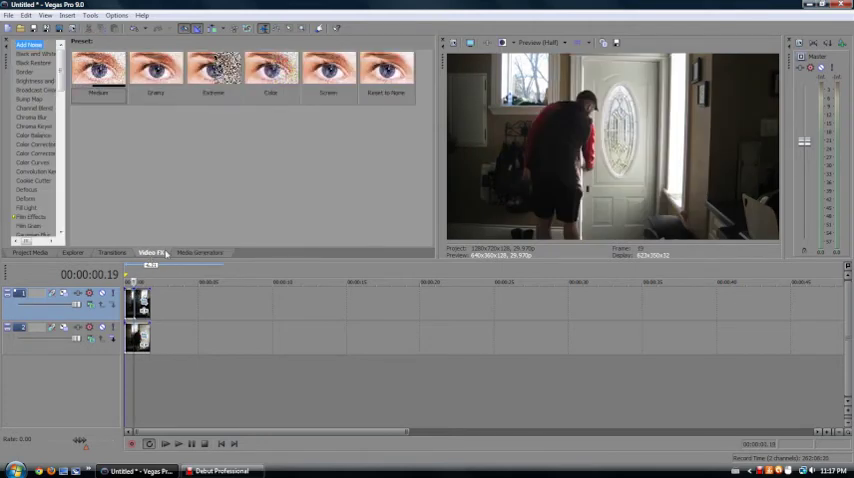
{"action": "key", "text": "space"}
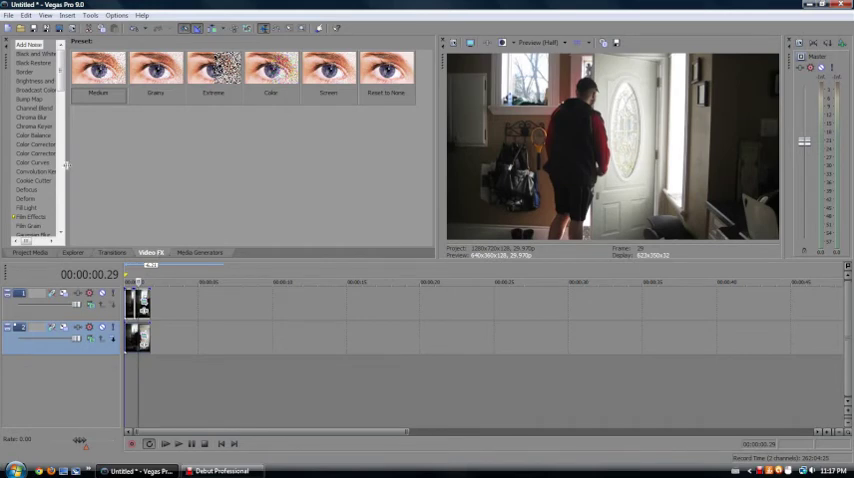
{"action": "scroll", "coordinate": [56, 155], "scroll_direction": "down", "scroll_amount": 1}
{"action": "scroll", "coordinate": [56, 155], "scroll_direction": "down", "scroll_amount": 2}
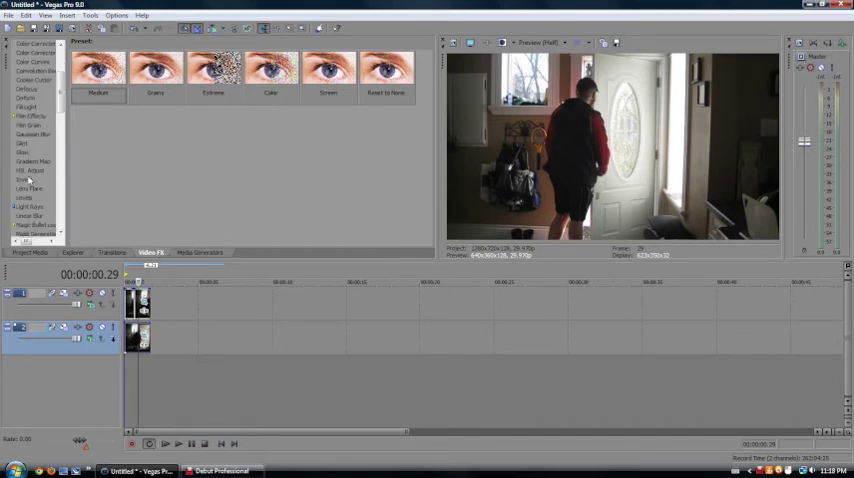
{"action": "scroll", "coordinate": [33, 151], "scroll_direction": "down", "scroll_amount": 2}
{"action": "scroll", "coordinate": [33, 151], "scroll_direction": "down", "scroll_amount": 2}
{"action": "scroll", "coordinate": [33, 151], "scroll_direction": "down", "scroll_amount": 2}
{"action": "scroll", "coordinate": [33, 155], "scroll_direction": "down", "scroll_amount": 1}
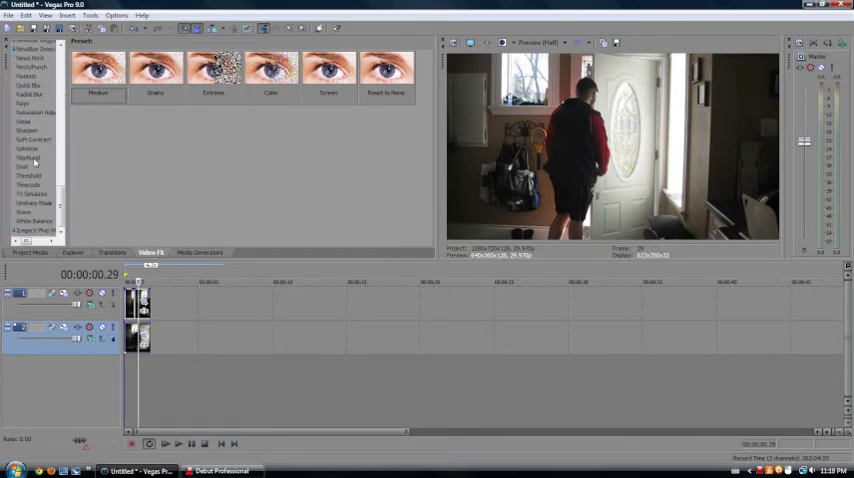
{"action": "left_click", "coordinate": [22, 103]}
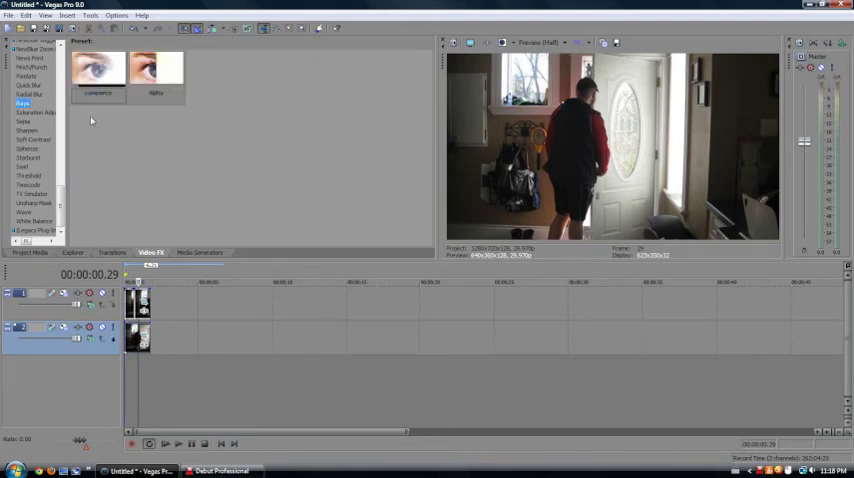
{"action": "left_click_drag", "start_coordinate": [95, 68], "coordinate": [136, 338]}
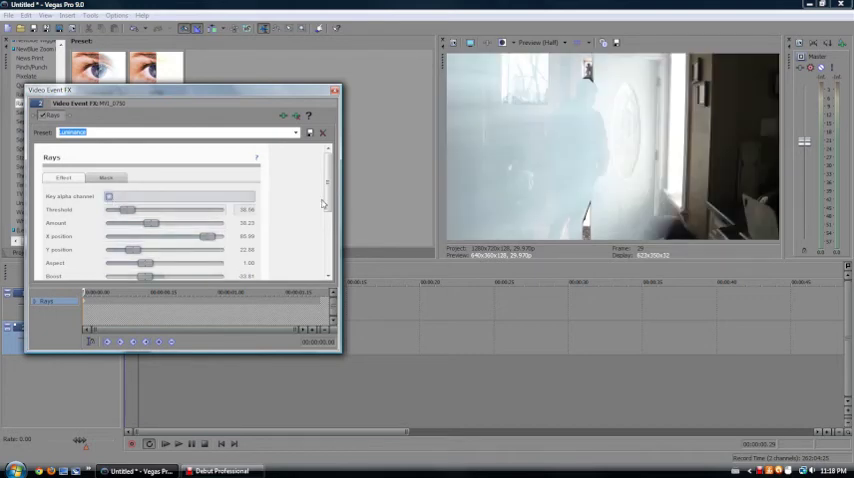
Remove and reapply the Rays preset, preview it in playback, and close the effect window.
{"action": "left_click", "coordinate": [334, 91]}
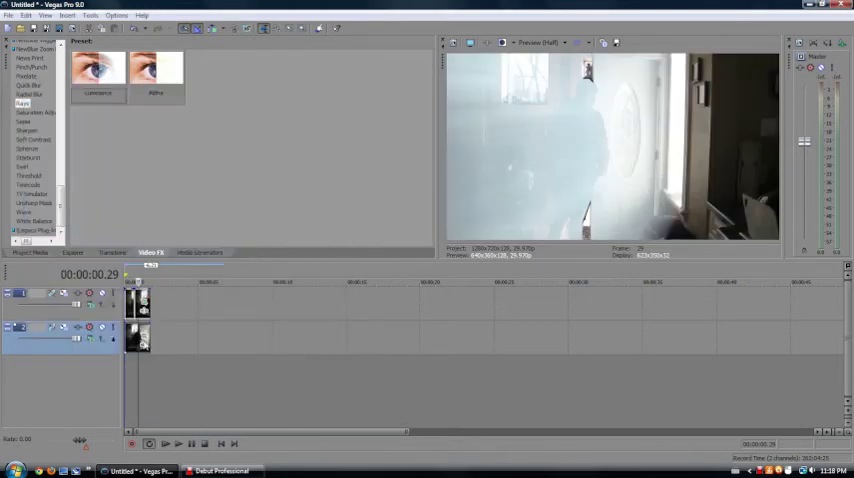
{"action": "left_click", "coordinate": [140, 342]}
{"action": "left_click", "coordinate": [296, 117]}
{"action": "left_click_drag", "start_coordinate": [140, 297], "coordinate": [140, 298]}
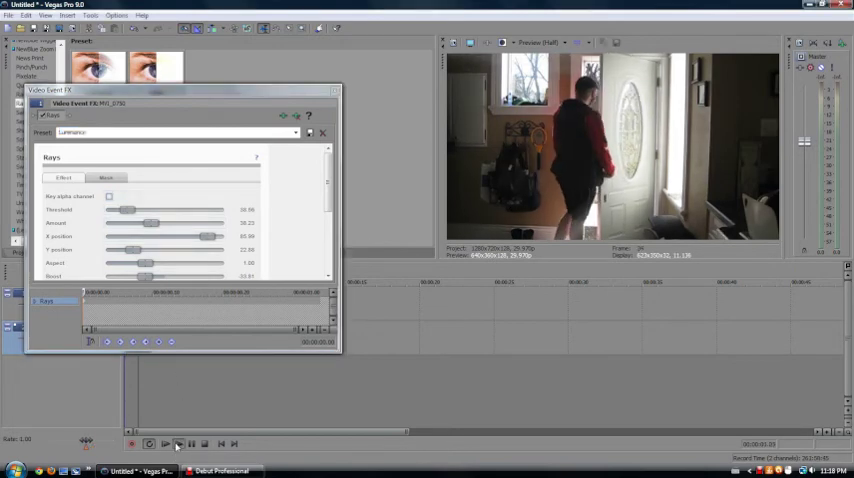
{"action": "left_click", "coordinate": [178, 445]}
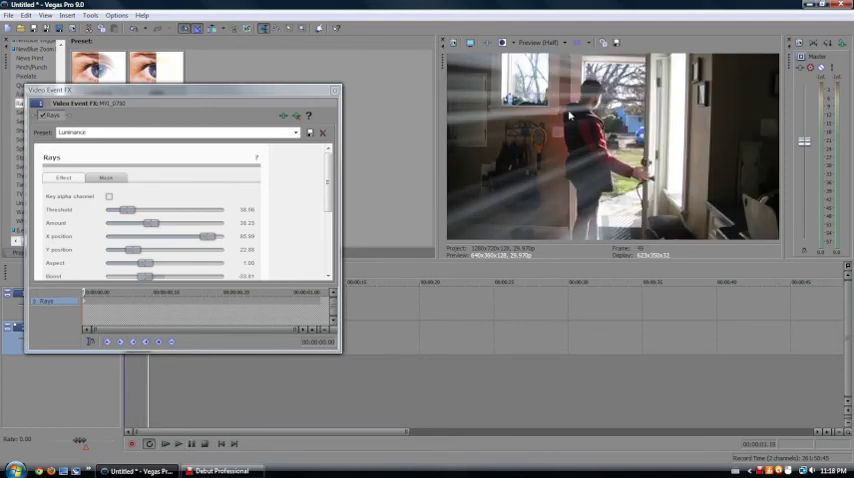
{"action": "left_click", "coordinate": [333, 92]}
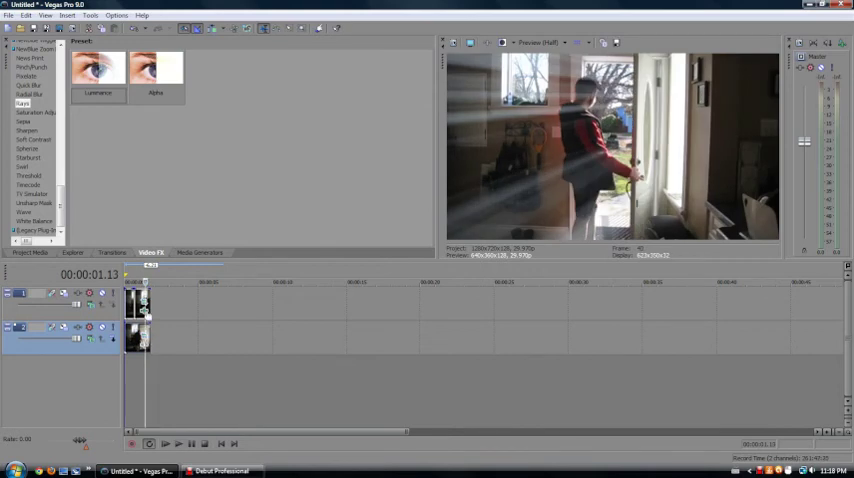
Move the rays origin further left, set Boost to 100 and Noise to 28.61.
{"action": "double_click", "coordinate": [98, 75]}
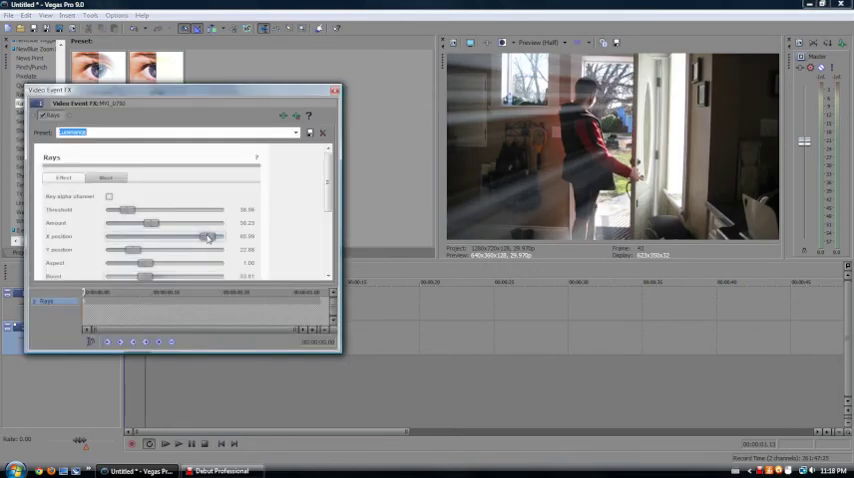
{"action": "left_click_drag", "start_coordinate": [209, 236], "coordinate": [183, 237]}
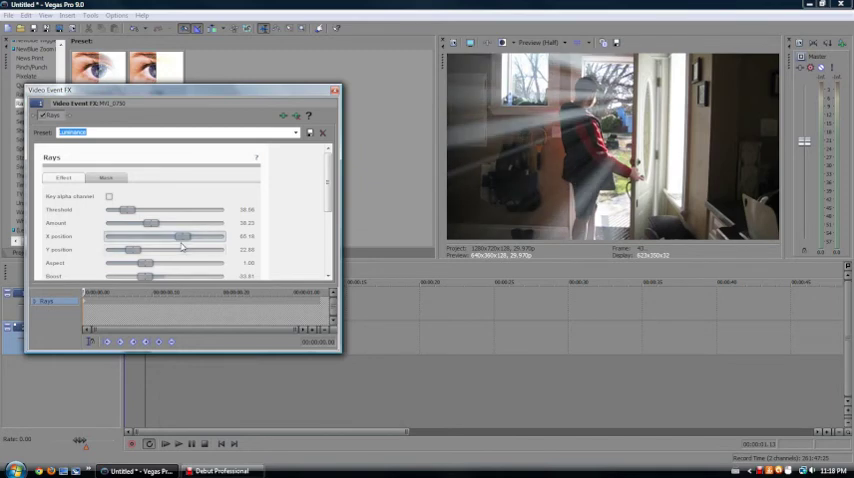
{"action": "mouse_move", "coordinate": [180, 237]}
{"action": "left_mouse_down"}
{"action": "mouse_move", "coordinate": [172, 238]}
{"action": "mouse_move", "coordinate": [180, 239]}
{"action": "left_mouse_up"}
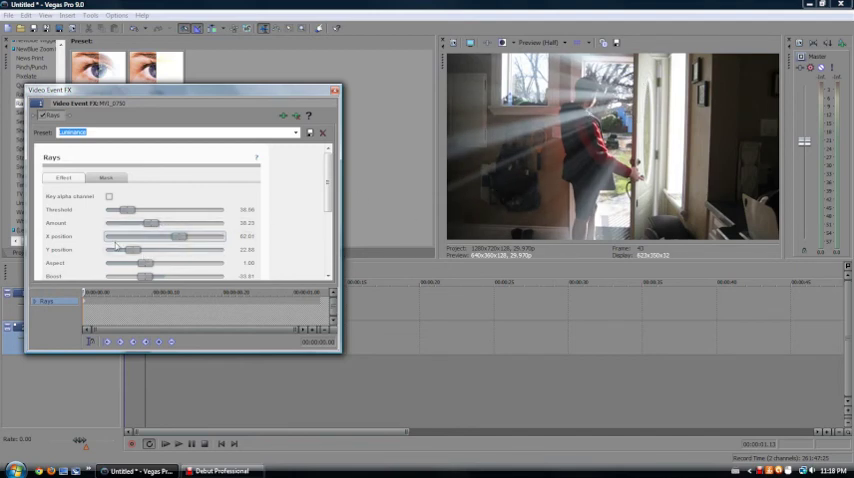
{"action": "left_click_drag", "start_coordinate": [145, 276], "coordinate": [252, 277]}
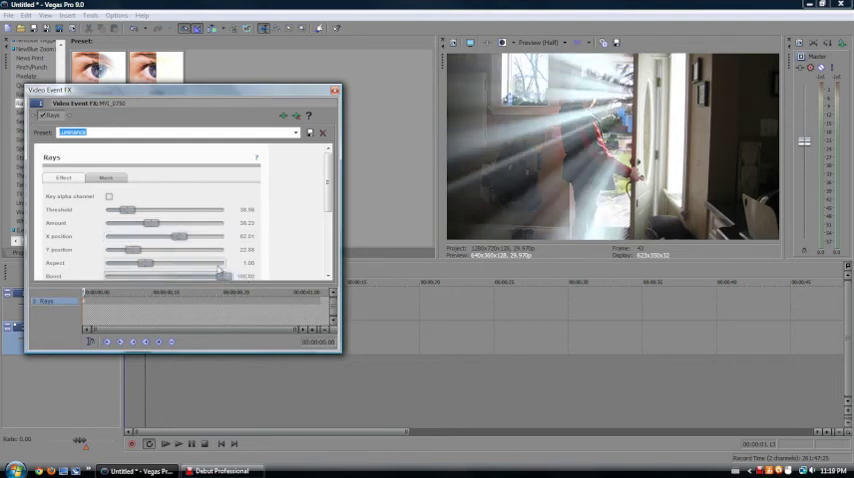
{"action": "scroll", "coordinate": [183, 220], "scroll_direction": "down", "scroll_amount": 3}
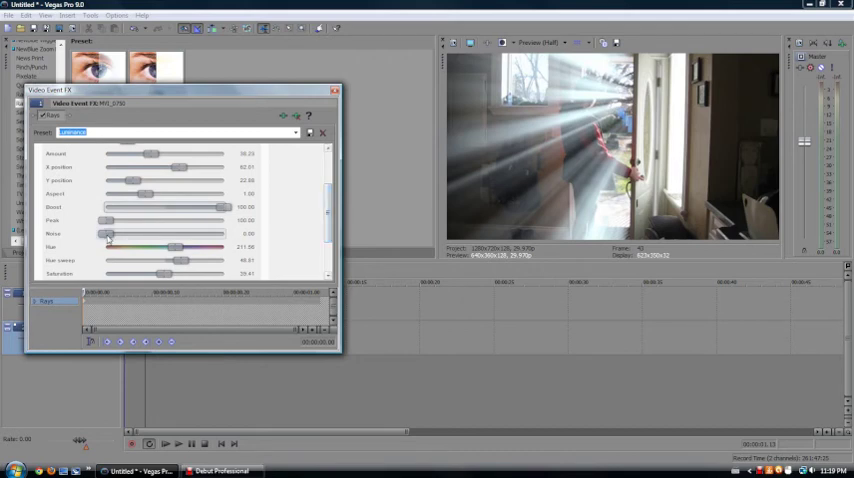
{"action": "mouse_move", "coordinate": [165, 234]}
{"action": "left_mouse_down"}
{"action": "mouse_move", "coordinate": [255, 237]}
{"action": "mouse_move", "coordinate": [117, 234]}
{"action": "mouse_move", "coordinate": [138, 234]}
{"action": "left_mouse_up"}
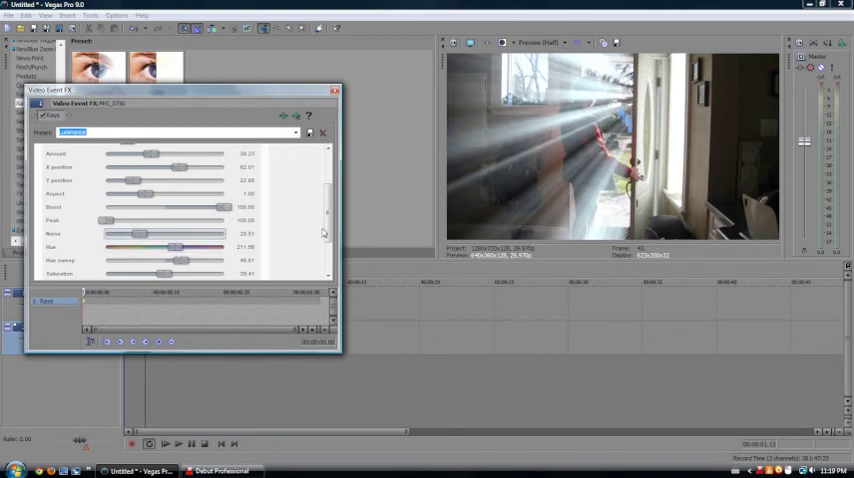
{"action": "scroll", "coordinate": [143, 252], "scroll_direction": "down", "scroll_amount": 3}
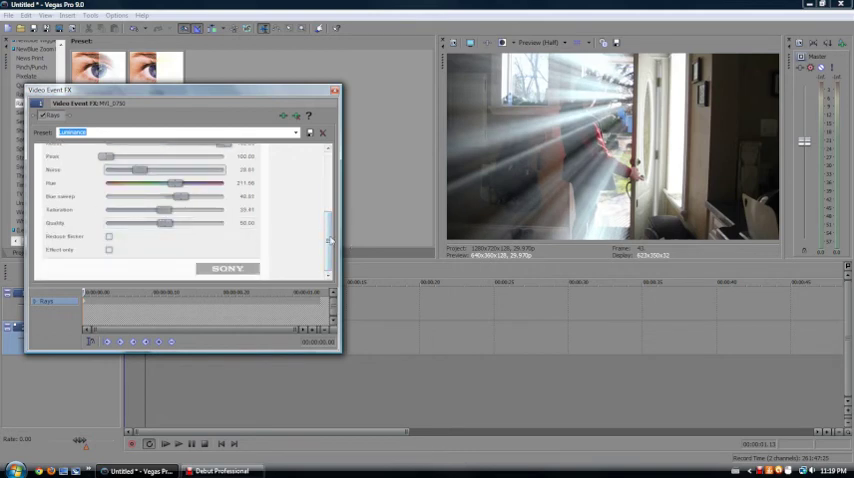
{"action": "scroll", "coordinate": [200, 200], "scroll_direction": "up", "scroll_amount": 3}
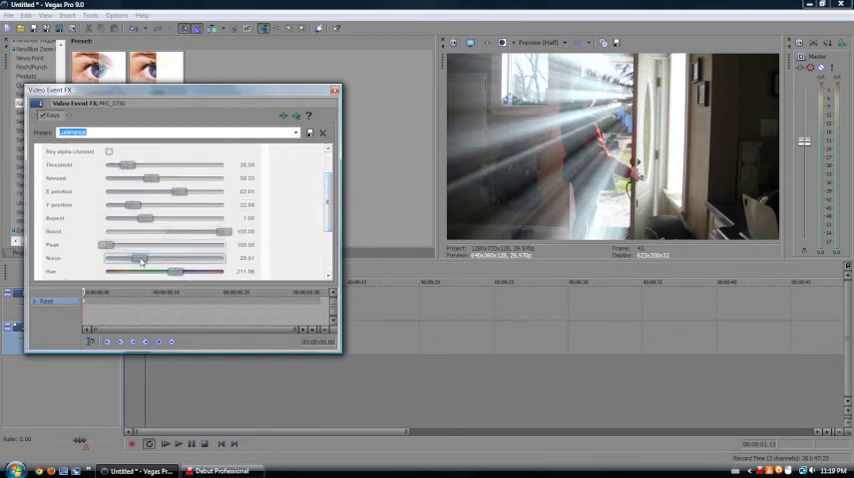
{"action": "scroll", "coordinate": [304, 249], "scroll_direction": "down", "scroll_amount": 3}
Set Saturation to 0, adjust Quality, check the Mask options, and close the Rays settings.
{"action": "left_click_drag", "start_coordinate": [168, 210], "coordinate": [88, 216]}
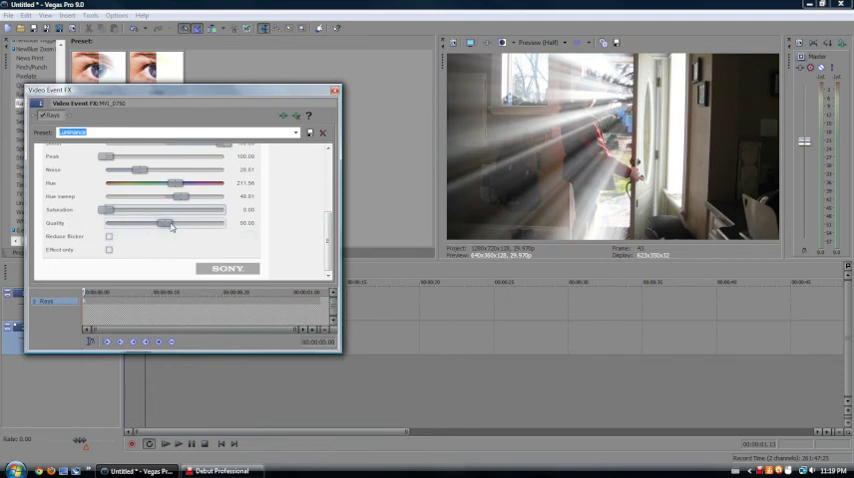
{"action": "left_click_drag", "start_coordinate": [168, 223], "coordinate": [242, 228]}
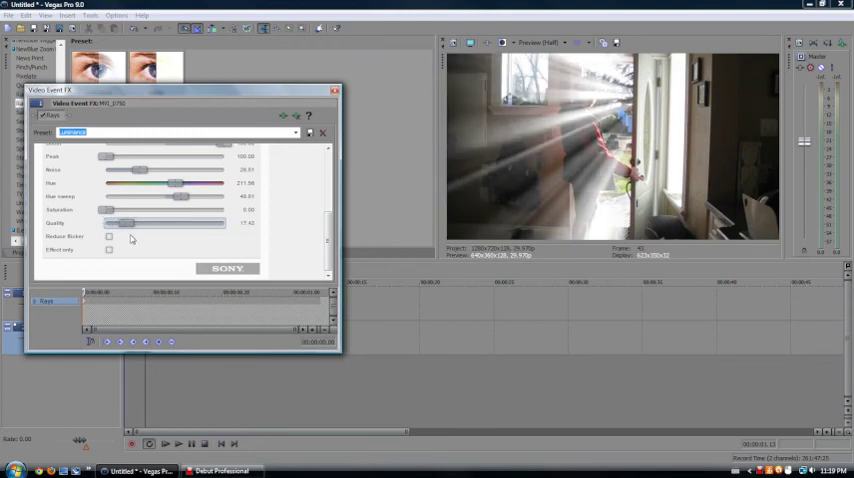
{"action": "mouse_move", "coordinate": [128, 224]}
{"action": "left_mouse_down"}
{"action": "mouse_move", "coordinate": [160, 224]}
{"action": "mouse_move", "coordinate": [142, 224]}
{"action": "left_mouse_up"}
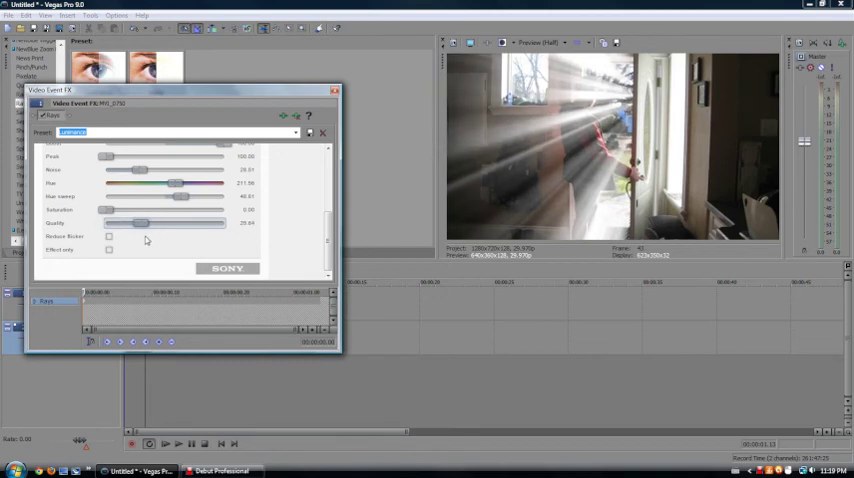
{"action": "scroll", "coordinate": [326, 228], "scroll_direction": "up", "scroll_amount": 5}
{"action": "left_click", "coordinate": [105, 177]}
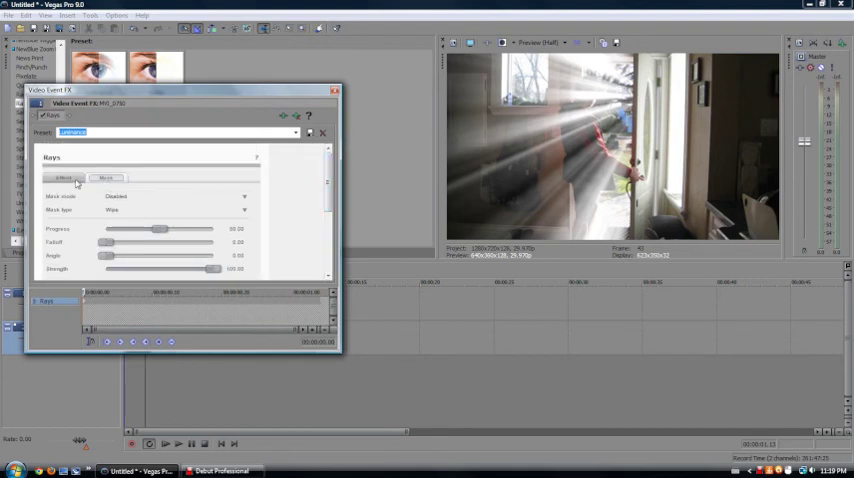
{"action": "left_click", "coordinate": [64, 177]}
{"action": "left_click", "coordinate": [333, 91]}
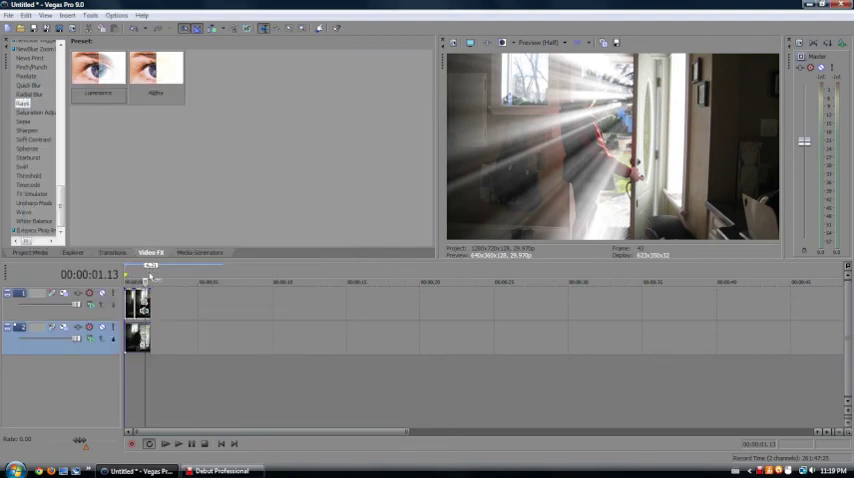
Loop-play the door clip from the start, stop at 00:00:00.19, and reopen Event Pan/Crop.
{"action": "key", "text": "Home"}
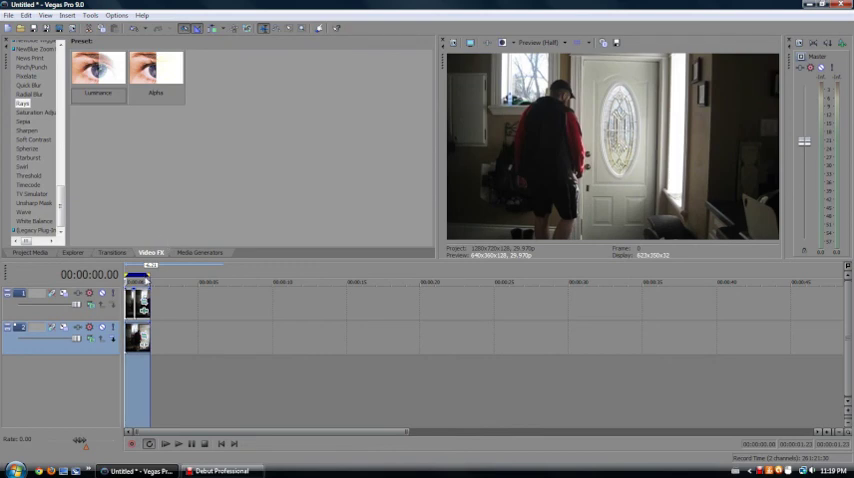
{"action": "left_click_drag", "start_coordinate": [137, 281], "coordinate": [144, 288]}
{"action": "left_click", "coordinate": [177, 443]}
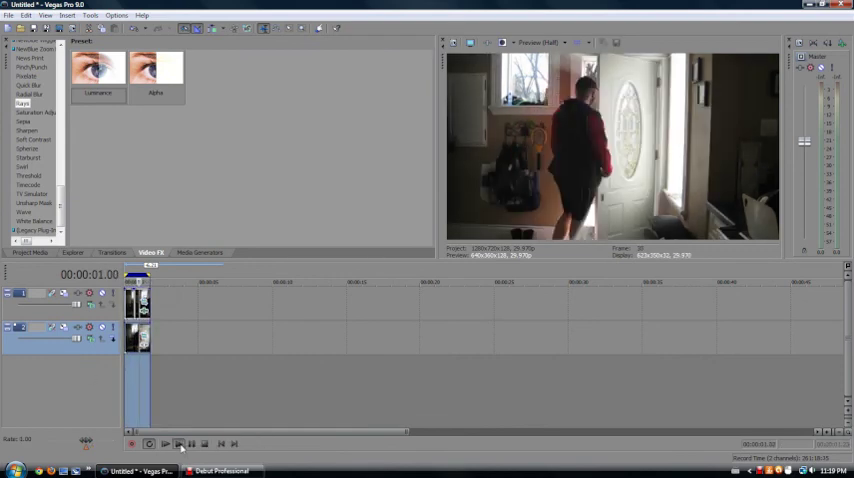
{"action": "left_click", "coordinate": [193, 444]}
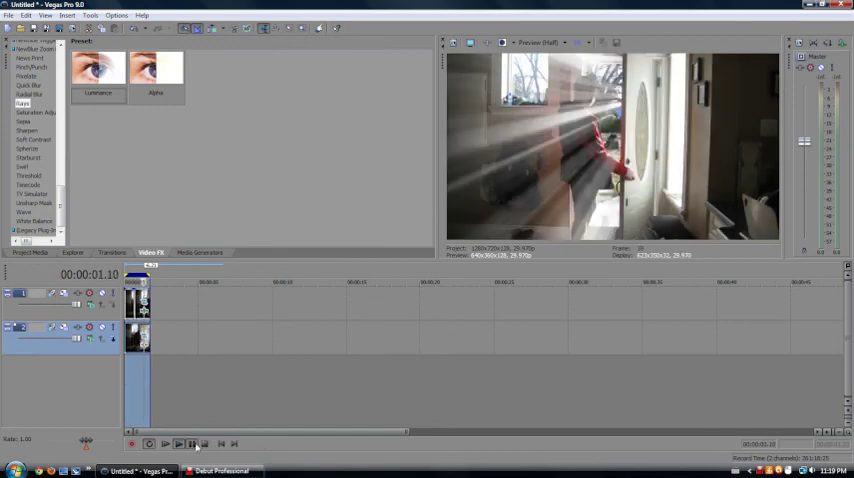
{"action": "left_click", "coordinate": [143, 305]}
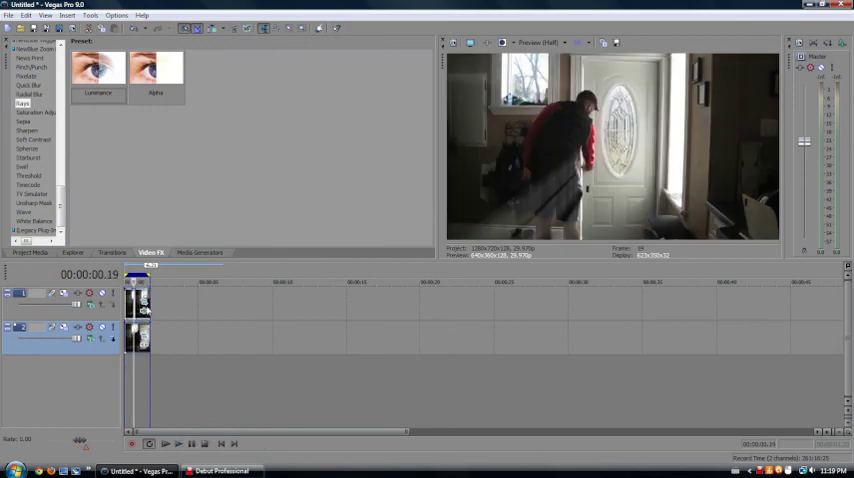
{"action": "double_click", "coordinate": [143, 308]}
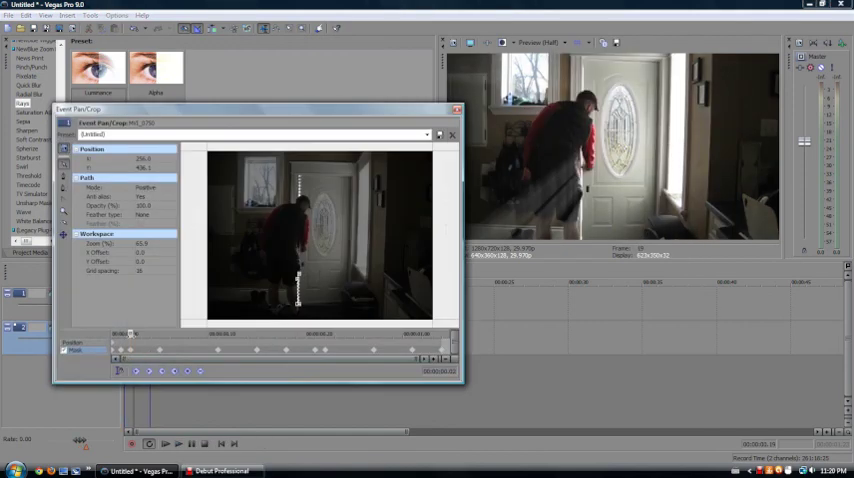
From the first mask keyframe, inspect and select door-edge mask points in close-up.
{"action": "left_click", "coordinate": [118, 333]}
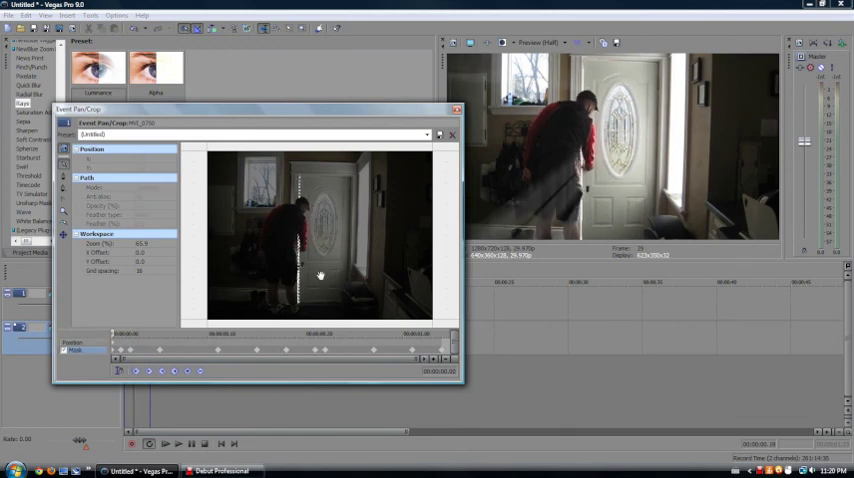
{"action": "scroll", "coordinate": [320, 275], "scroll_direction": "up", "scroll_amount": 5}
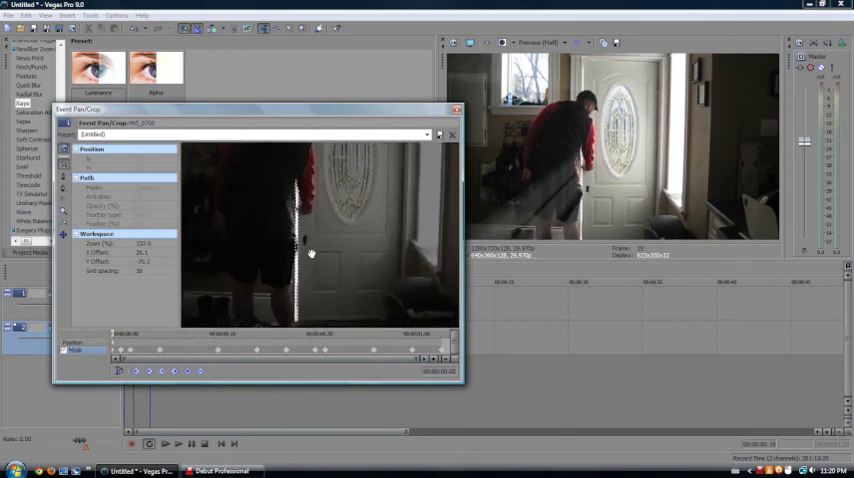
{"action": "scroll", "coordinate": [315, 260], "scroll_direction": "up", "scroll_amount": 4}
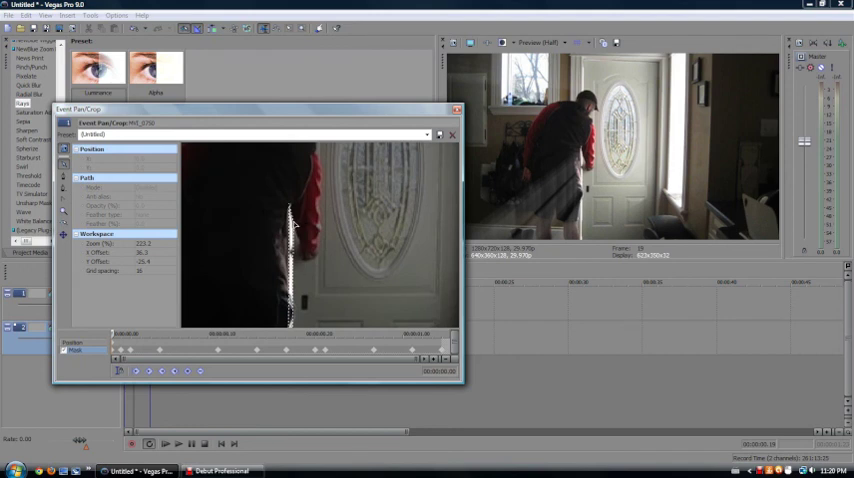
{"action": "left_click", "coordinate": [293, 318]}
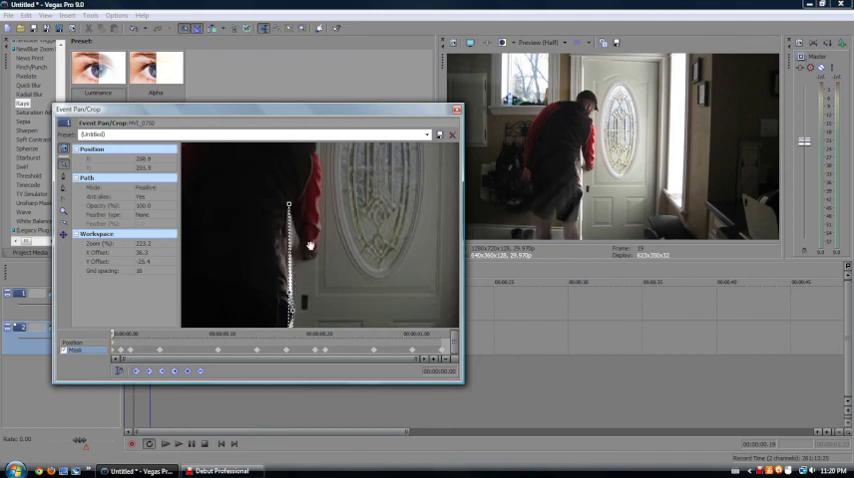
{"action": "mouse_move", "coordinate": [311, 244]}
{"action": "left_mouse_down"}
{"action": "mouse_move", "coordinate": [284, 203]}
{"action": "mouse_move", "coordinate": [328, 217]}
{"action": "left_mouse_up"}
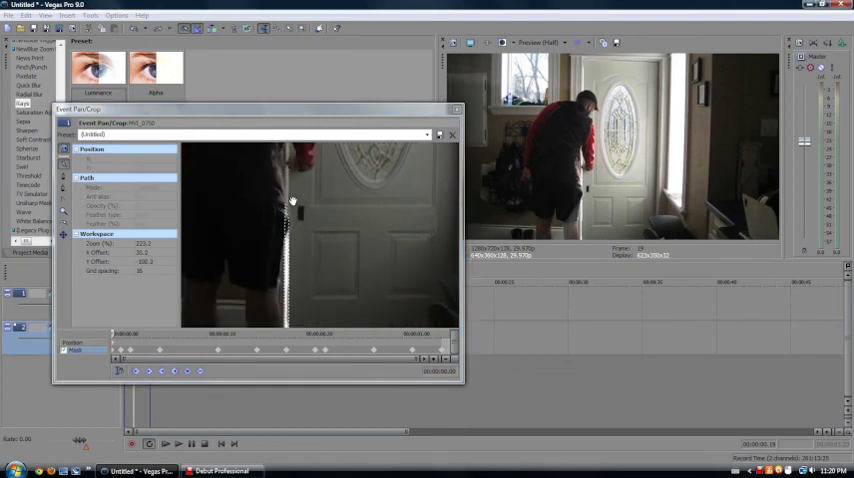
{"action": "left_click", "coordinate": [286, 210]}
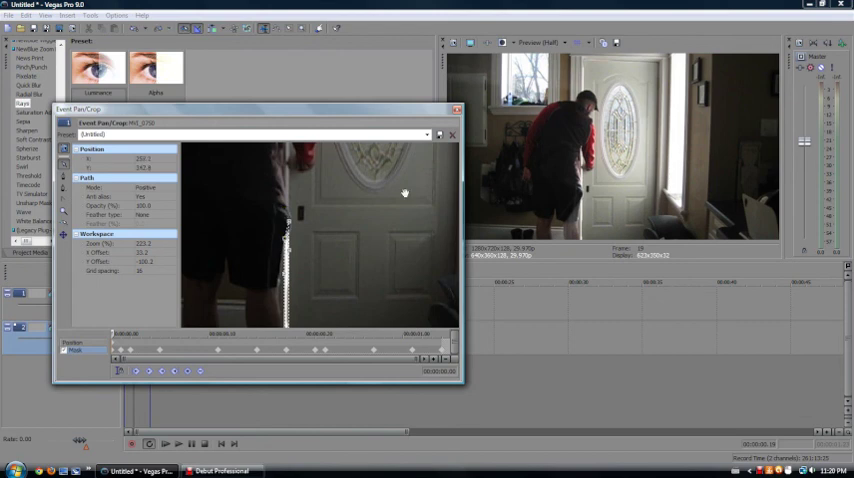
{"action": "left_click", "coordinate": [456, 110]}
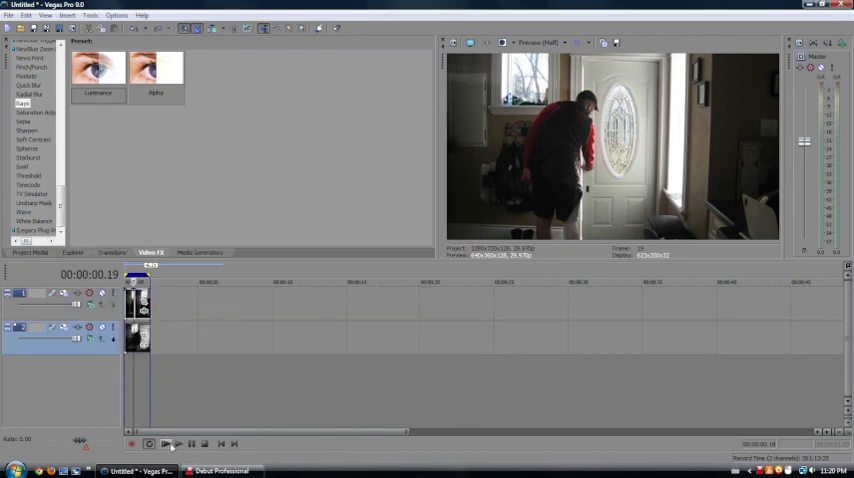
{"action": "left_click", "coordinate": [166, 443]}
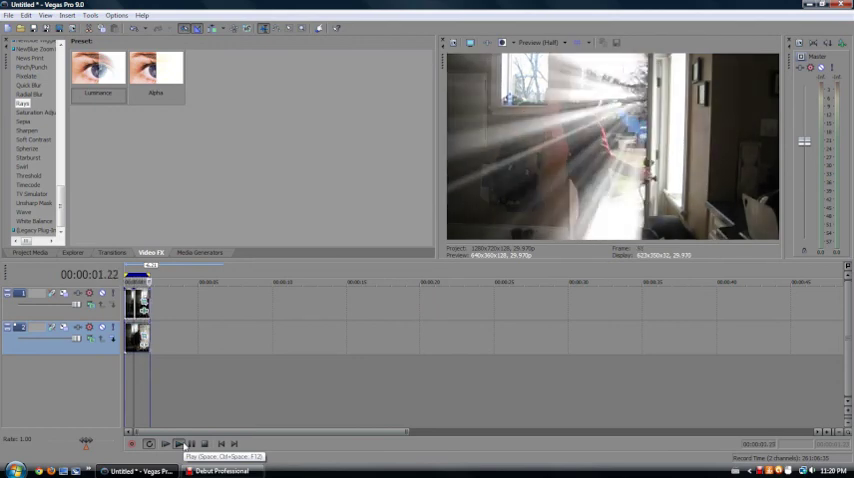
{"action": "left_click", "coordinate": [205, 444]}
{"action": "key", "text": "space"}
{"action": "key", "text": "space"}
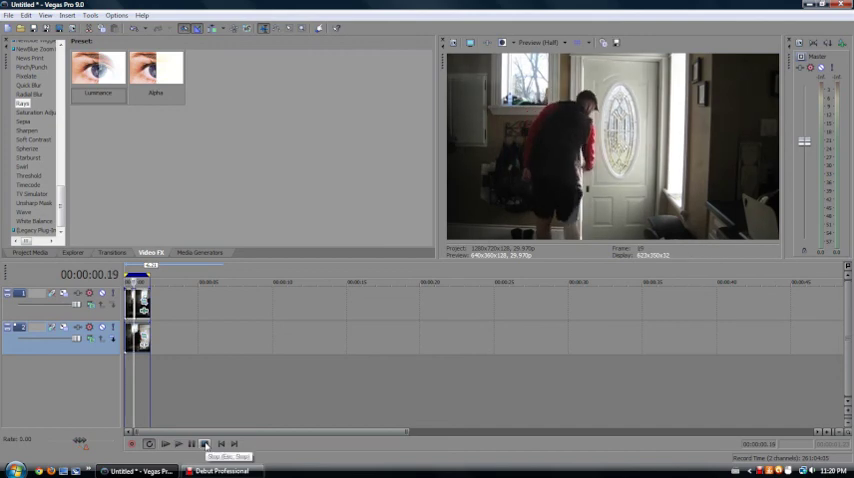